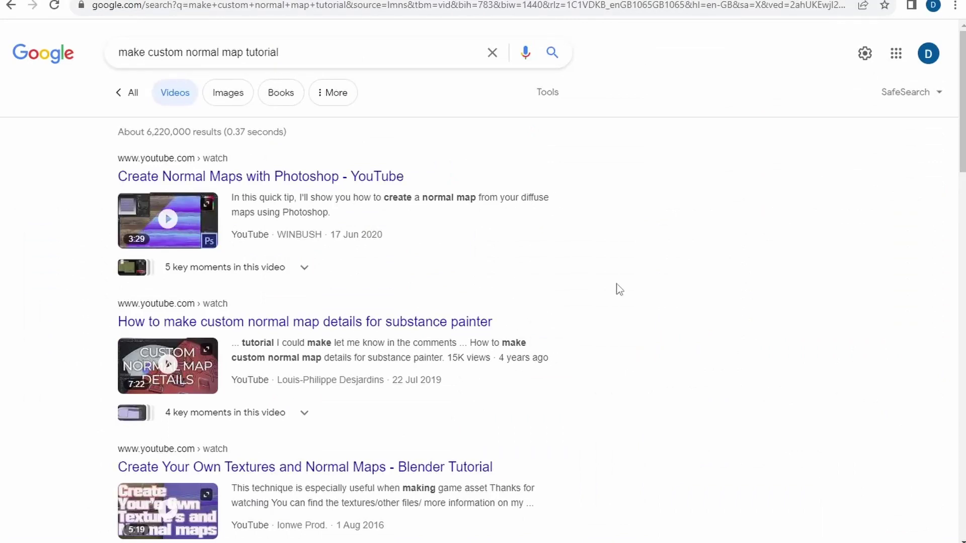
# Step: Look through the video search results for custom normal map tutorials
pyautogui.scroll(-1, 618, 289)
pyautogui.scroll(-2, 619, 289)
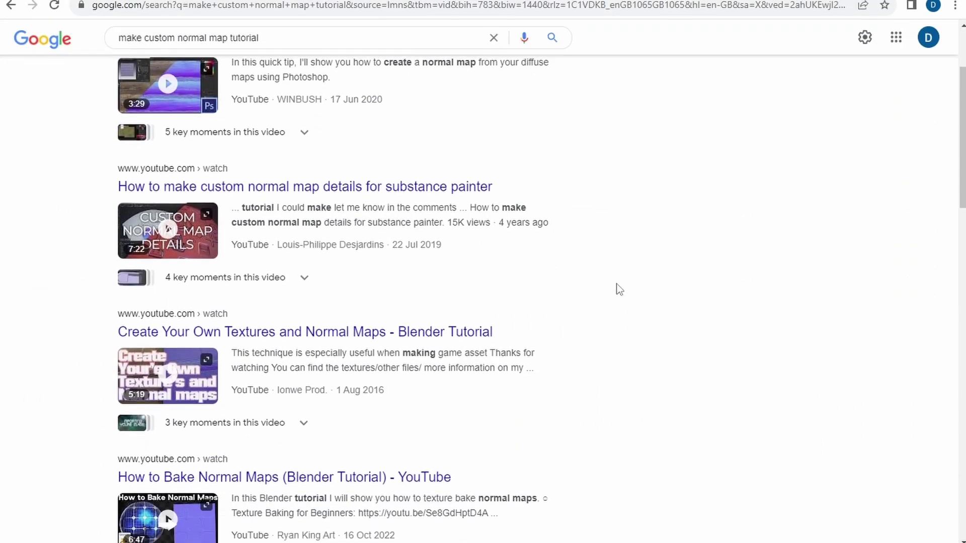
pyautogui.scroll(-1, 619, 290)
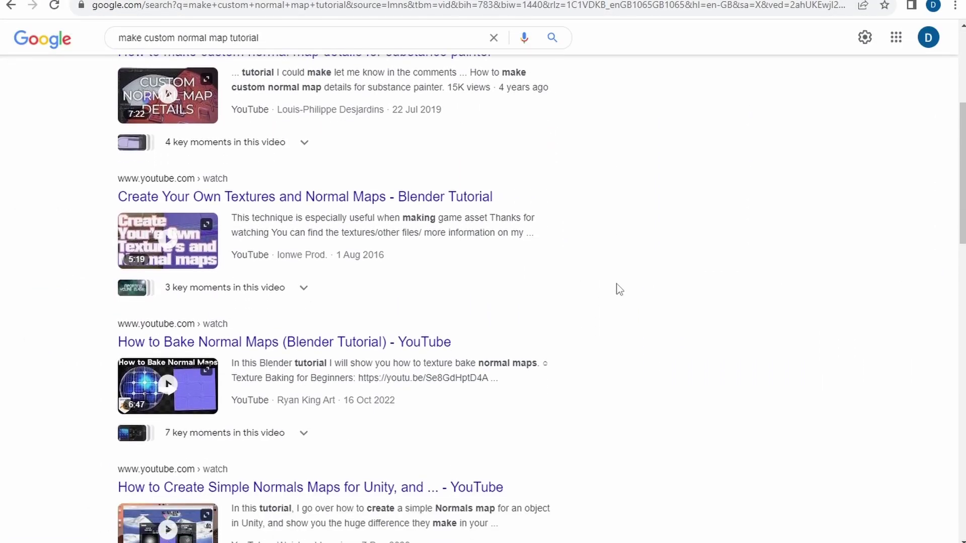
pyautogui.scroll(-2, 619, 289)
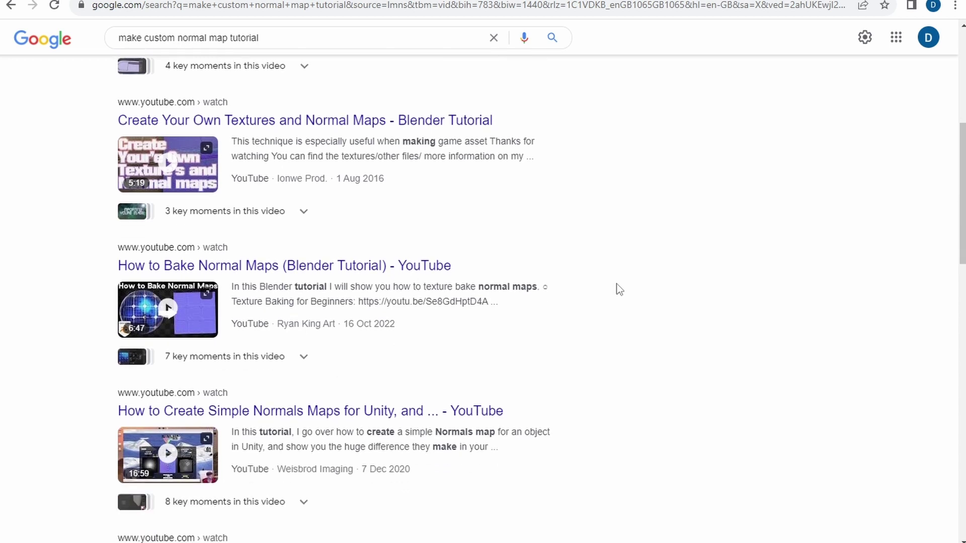
pyautogui.scroll(-1, 620, 290)
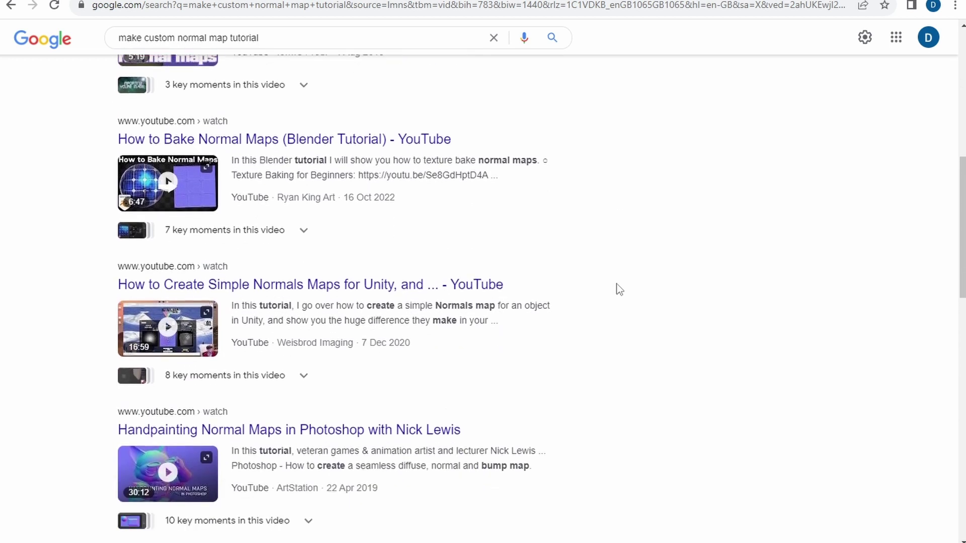
pyautogui.scroll(-1, 620, 290)
pyautogui.scroll(-1, 619, 290)
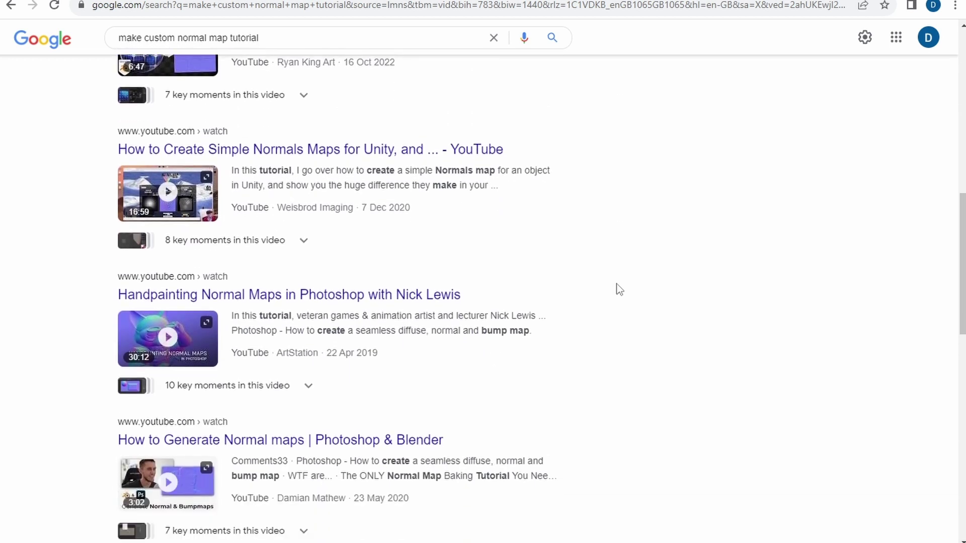
pyautogui.scroll(-1, 619, 289)
pyautogui.scroll(-1, 619, 290)
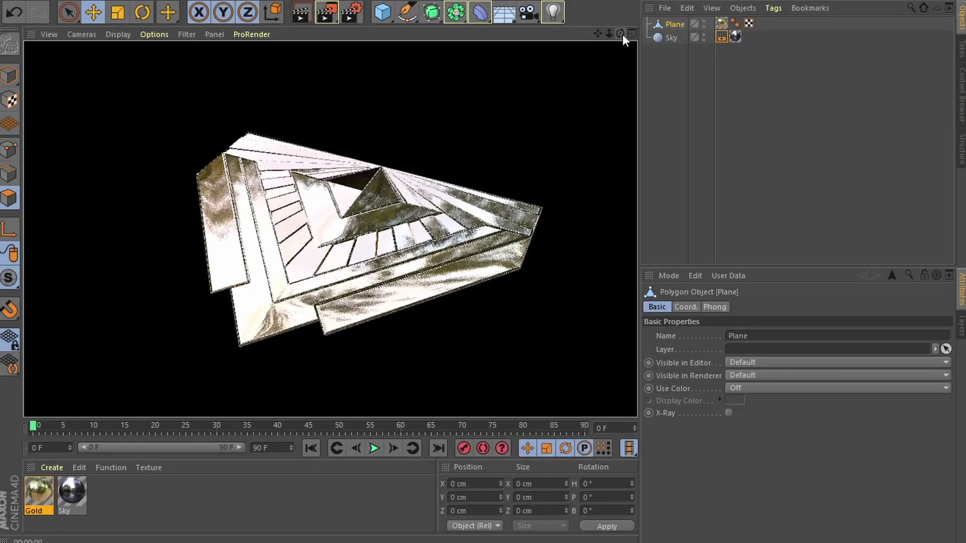
# Step: Examine the image file used as the texture in the Gold material's Normal channel
pyautogui.moveTo(620, 33); pyautogui.dragTo(596, 27)
pyautogui.doubleClick(39, 496)
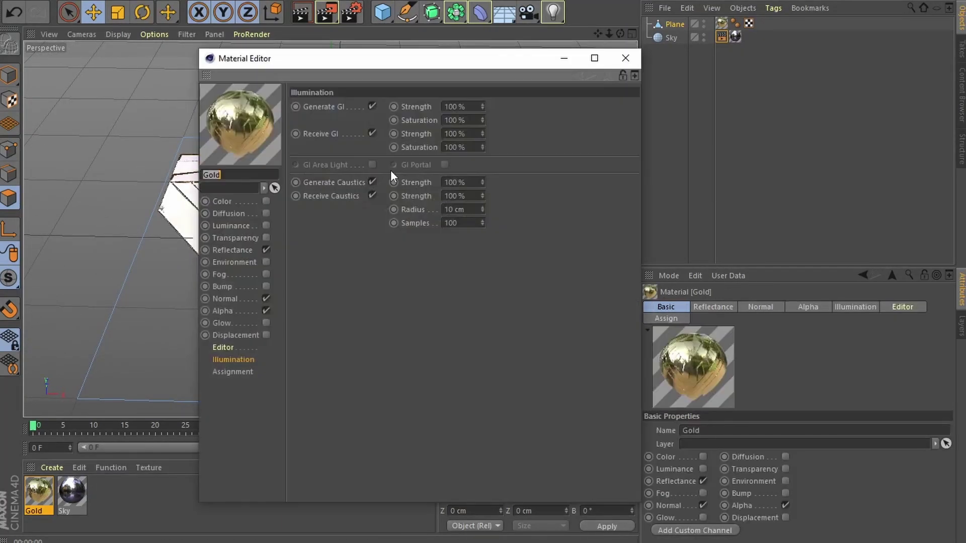
pyautogui.click(226, 299)
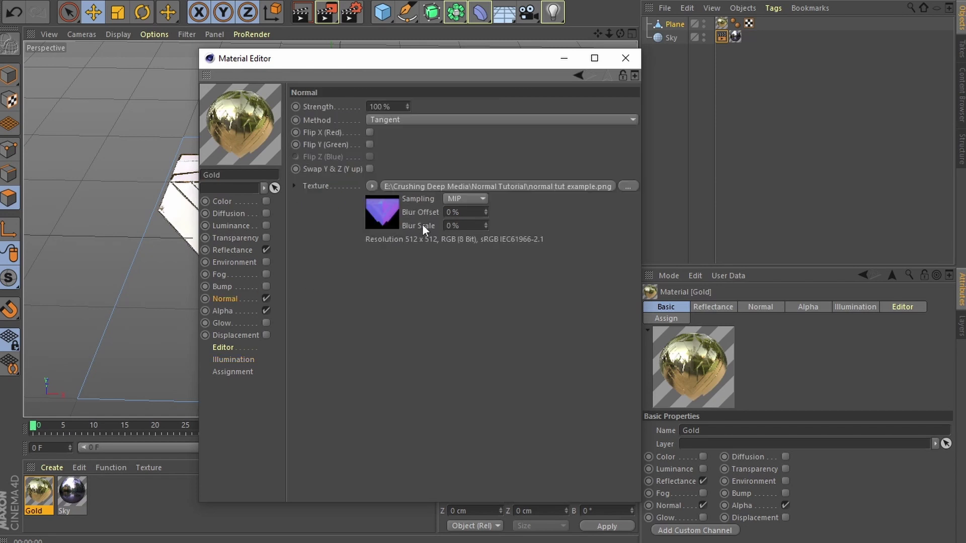
pyautogui.click(388, 218)
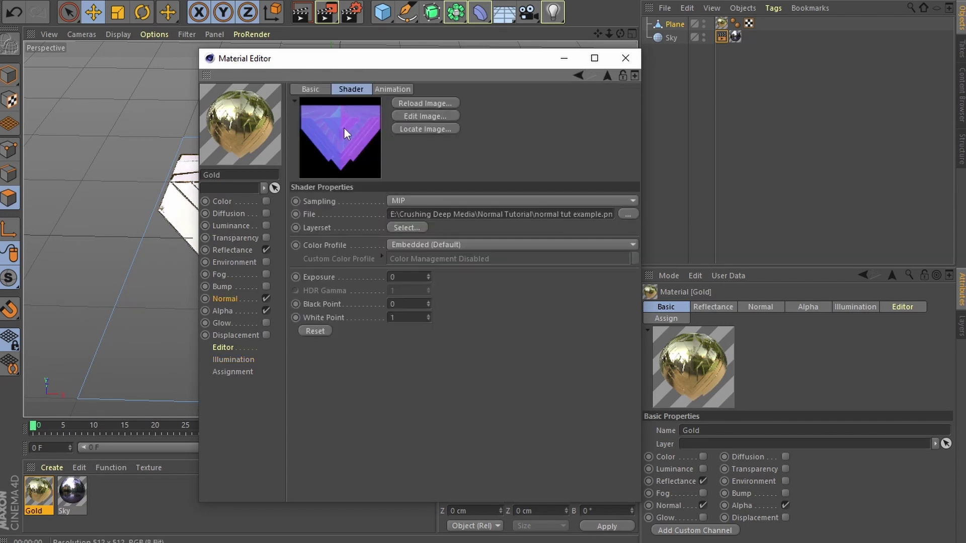
pyautogui.click(428, 112)
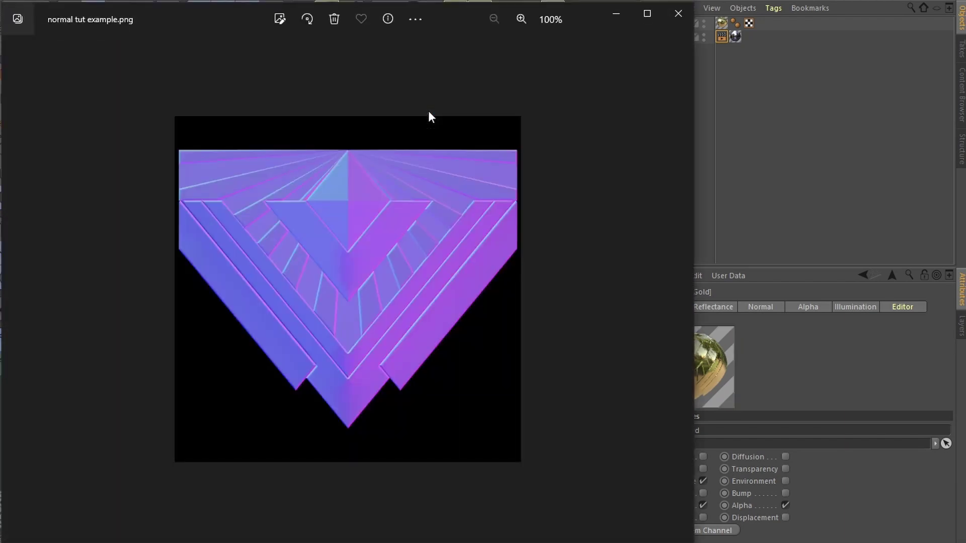
pyautogui.click(678, 14)
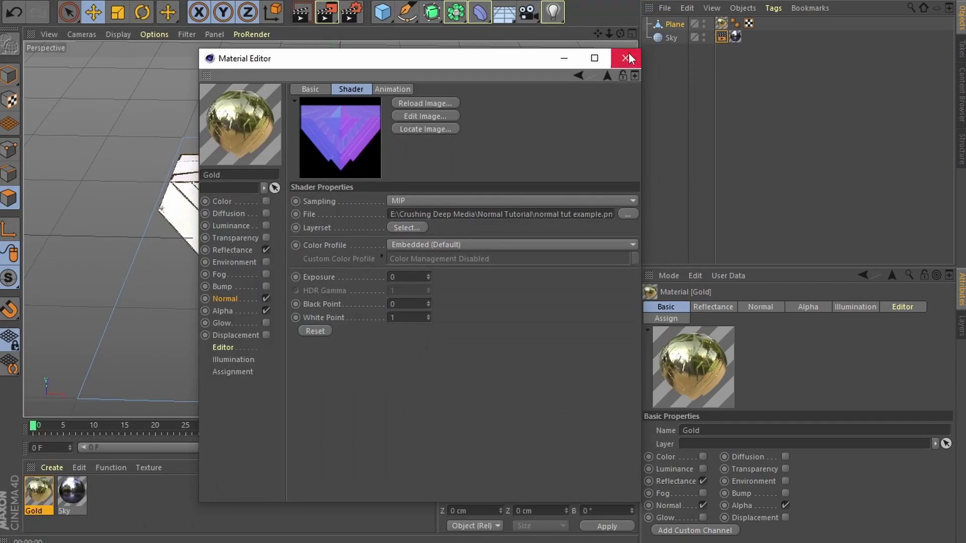
pyautogui.click(626, 59)
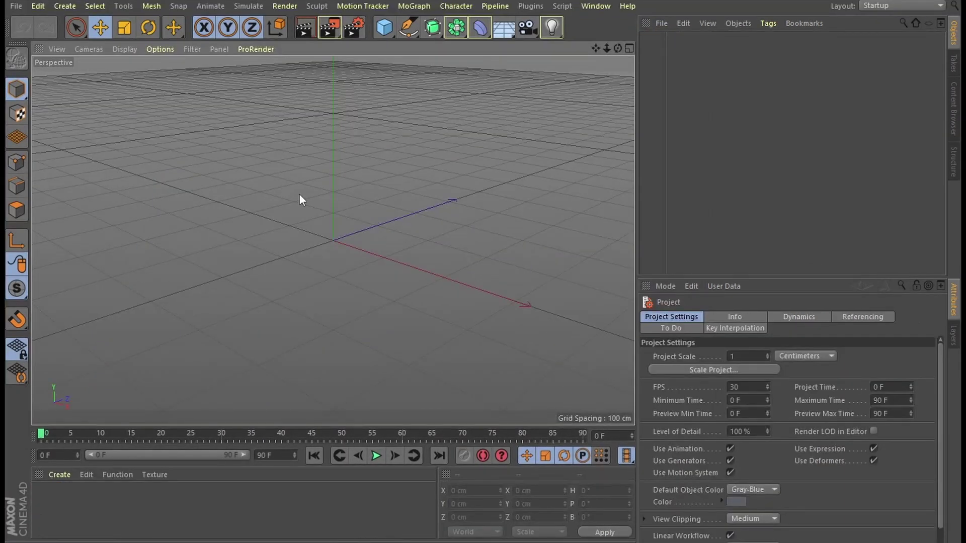
# Step: Add a plane to the empty scene and size it to 1000 by 835 cm
pyautogui.click(65, 6)
pyautogui.moveTo(70, 17)
pyautogui.click(144, 127)
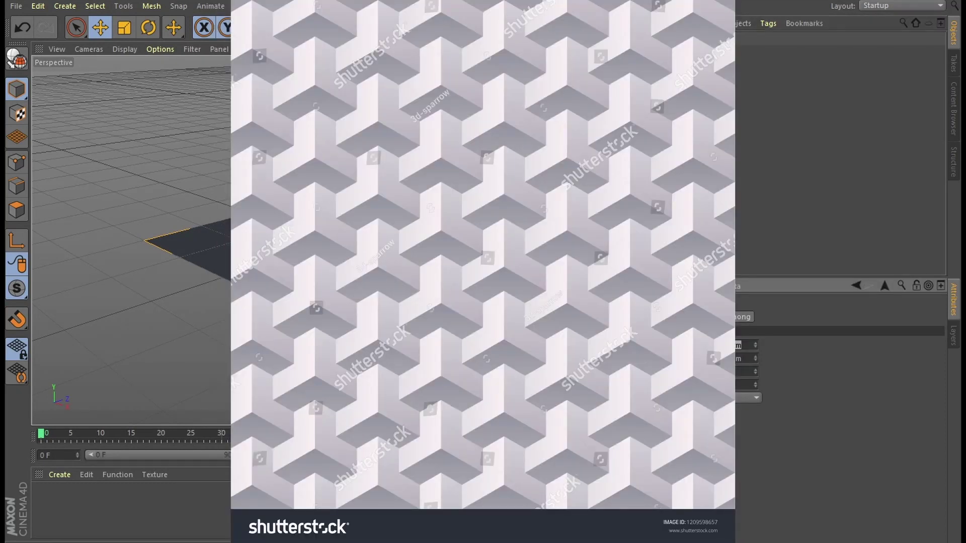
pyautogui.press('BackSpace')
pyautogui.write('1000')
pyautogui.press('Tab')
pyautogui.write('1000')
pyautogui.press('Return')
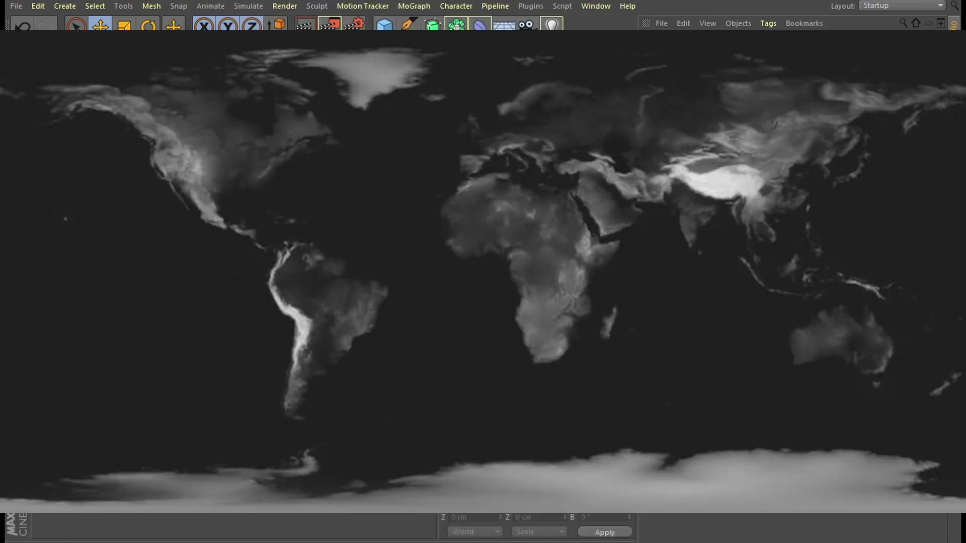
# Step: Create a material with bump example.jpg in its Bump channel at 20% strength, apply it to the plane and render the view
pyautogui.hotkey('ctrl', 'n')
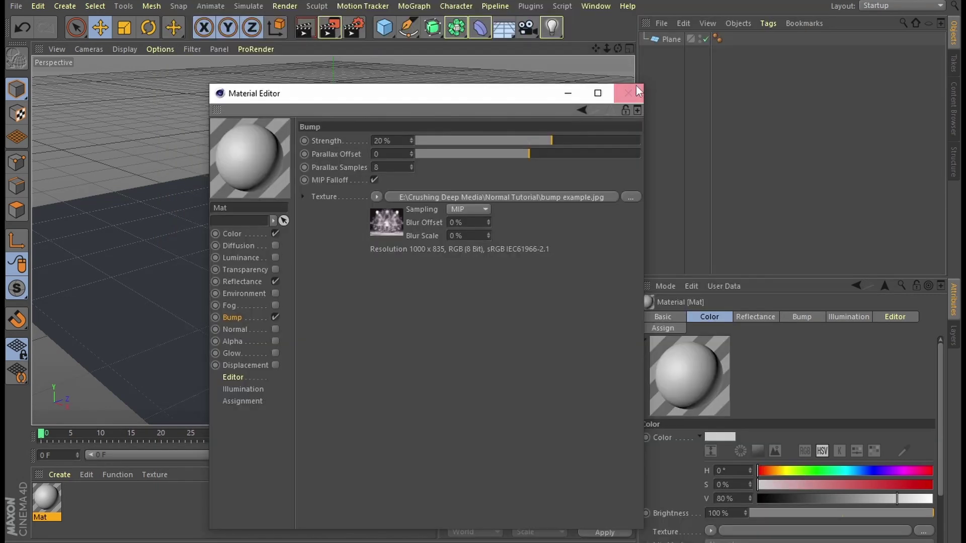
pyautogui.click(631, 92)
pyautogui.moveTo(44, 508); pyautogui.dragTo(675, 38)
pyautogui.click(285, 5)
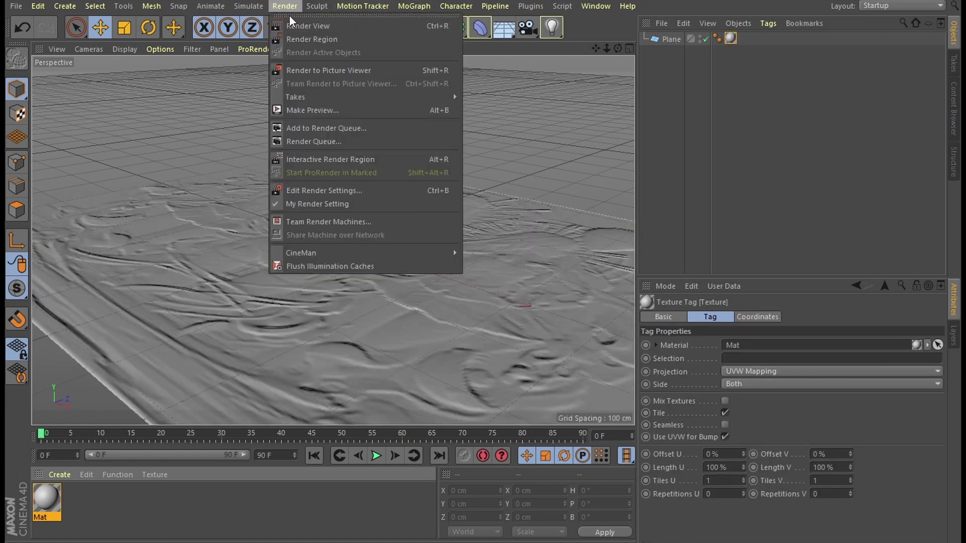
pyautogui.click(301, 19)
pyautogui.keyDown('alt'); pyautogui.moveTo(389, 183); pyautogui.dragTo(363, 216); pyautogui.keyUp('alt')
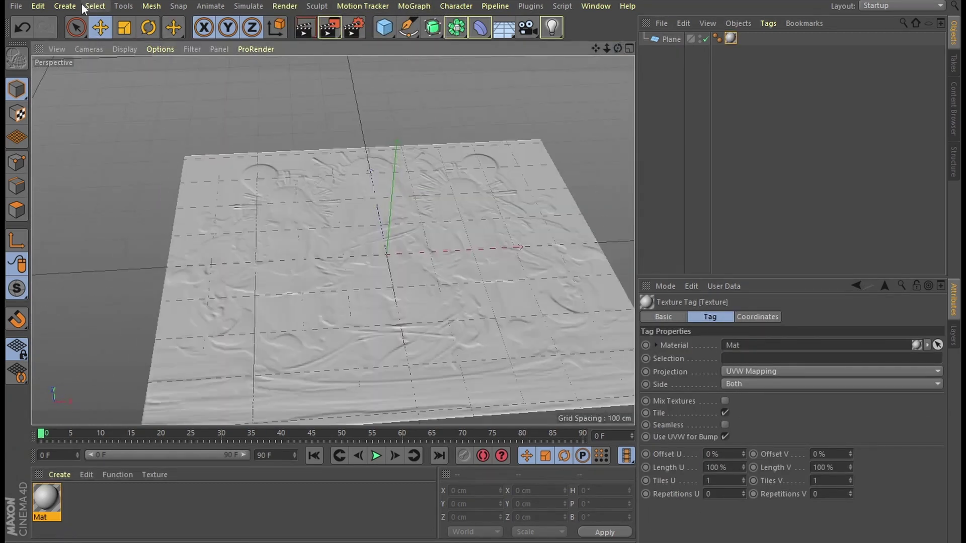
# Step: Add a light with Area shadows, place it above the plane's far corner at about 887, 312, 530 cm, and render the view
pyautogui.click(65, 5)
pyautogui.click(132, 146)
pyautogui.click(755, 457)
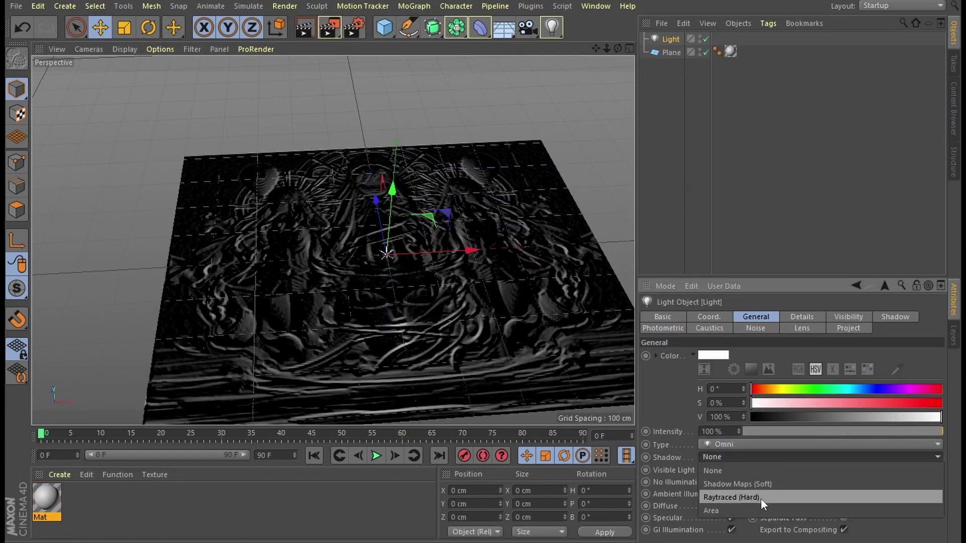
pyautogui.click(754, 507)
pyautogui.moveTo(392, 204)
pyautogui.mouseDown()
pyautogui.moveTo(479, 145)
pyautogui.moveTo(459, 144)
pyautogui.moveTo(614, 59)
pyautogui.moveTo(553, 80)
pyautogui.moveTo(593, 70)
pyautogui.mouseUp()
pyautogui.click(284, 6)
pyautogui.click(297, 25)
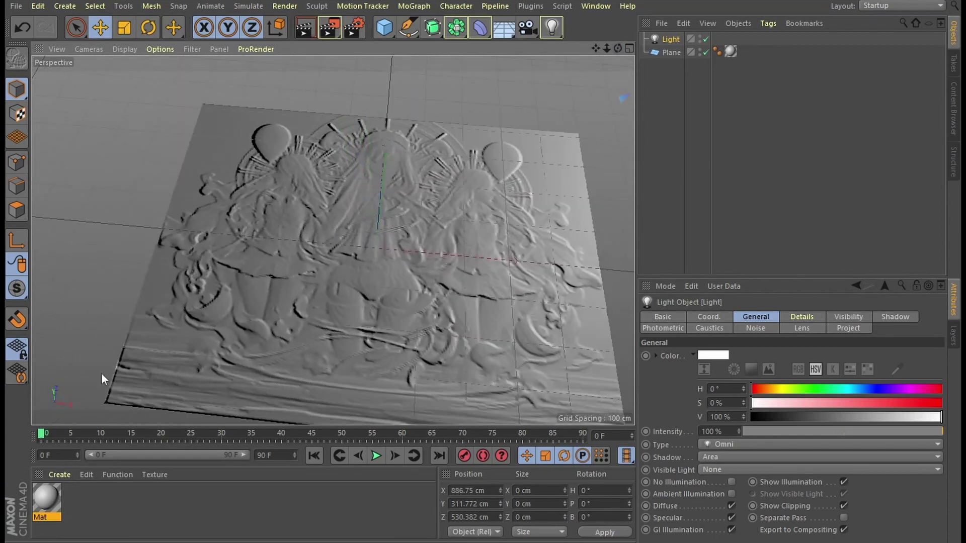
# Step: Strengthen the bump effect of the plane's material and render the view again
pyautogui.doubleClick(46, 498)
pyautogui.click(623, 72)
pyautogui.click(285, 5)
pyautogui.click(291, 26)
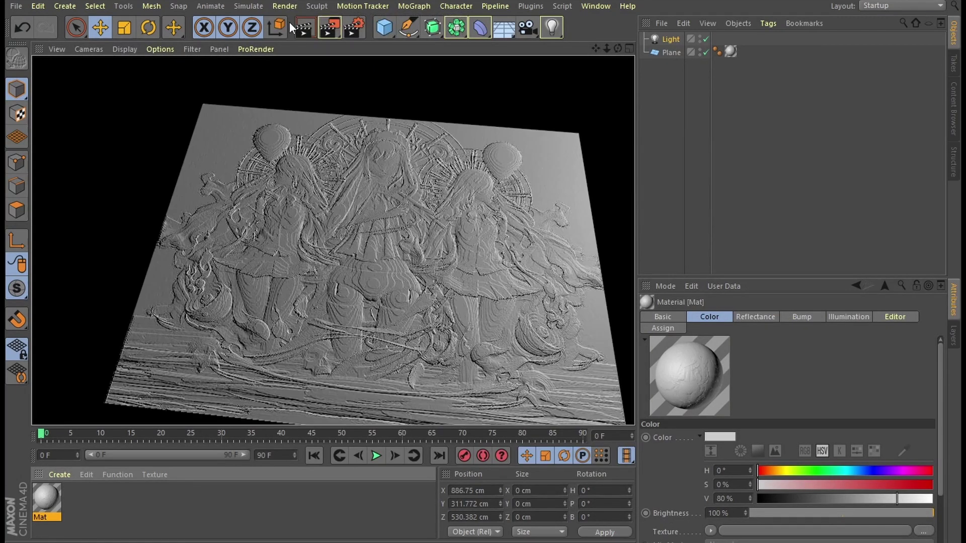
# Step: Add a Bake Texture tag to the plane and set its width and height to 1024
pyautogui.click(671, 52)
pyautogui.rightClick(671, 52)
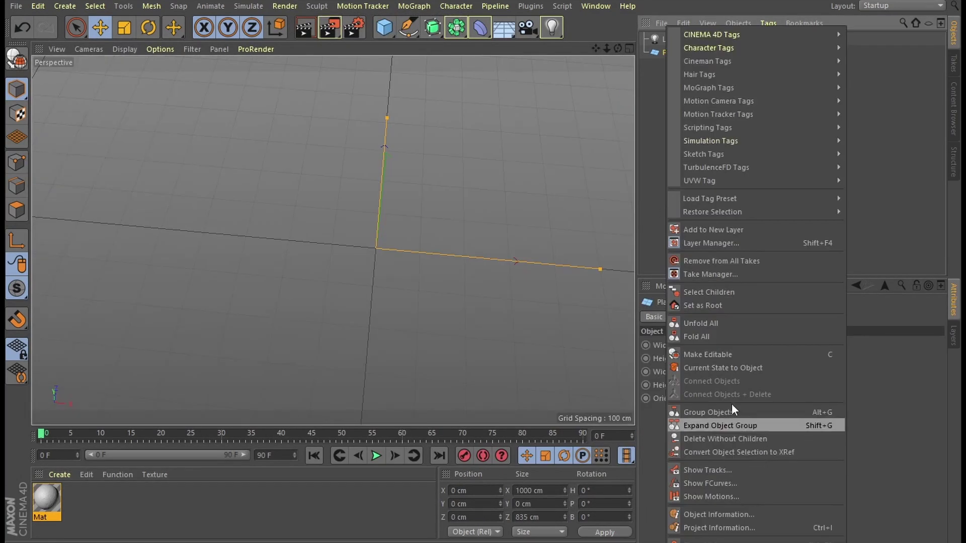
pyautogui.moveTo(714, 34)
pyautogui.click(880, 87)
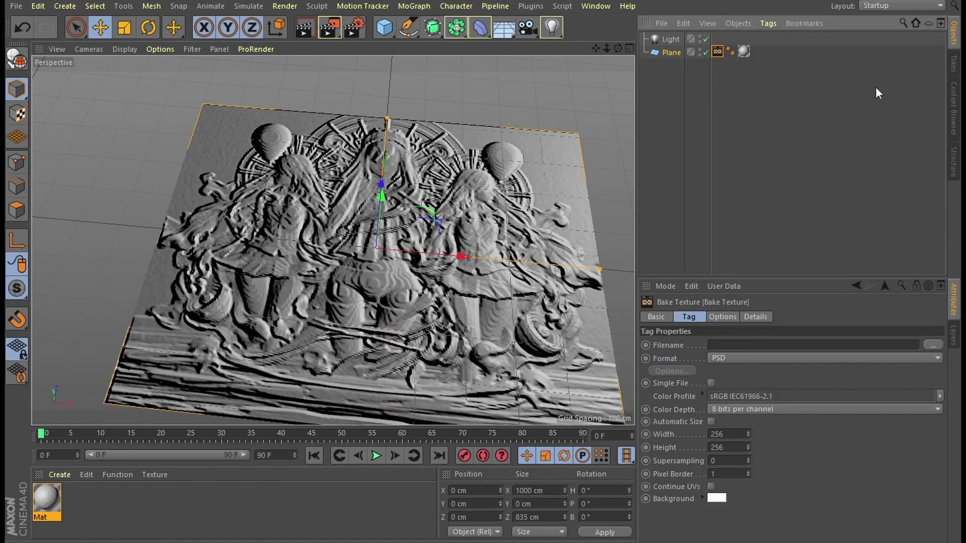
pyautogui.click(724, 434)
pyautogui.write('*4')
pyautogui.click(733, 447)
pyautogui.write('*4')
pyautogui.press('Return')
# Step: Set the bake output to JPG format, with the file named Bump2NormalColor in the Normal Tutorial folder
pyautogui.click(763, 357)
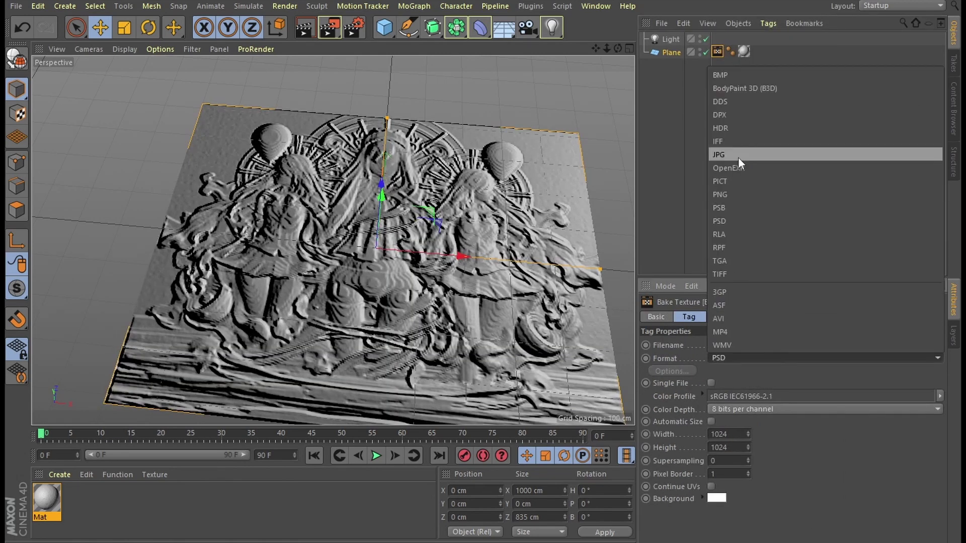
pyautogui.click(738, 157)
pyautogui.click(933, 345)
pyautogui.click(382, 300)
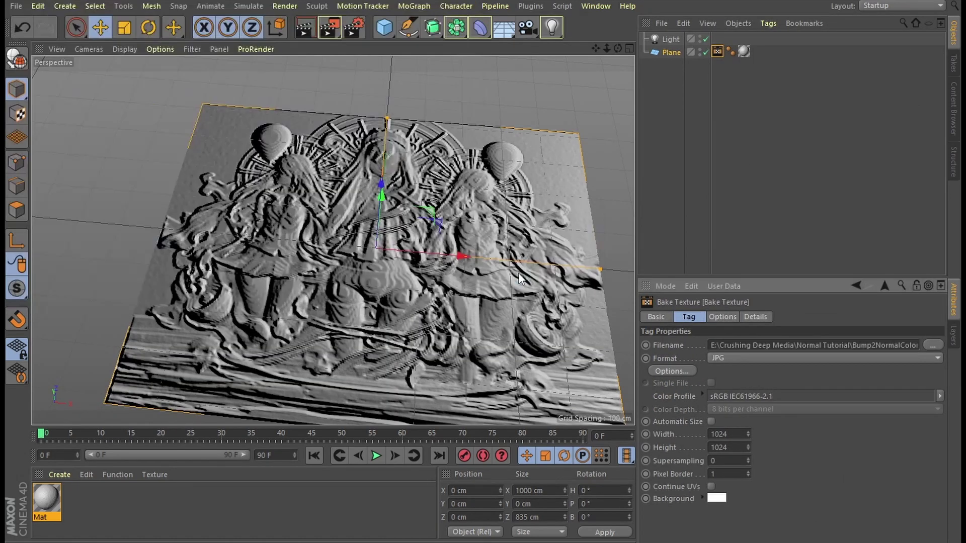
# Step: Disable the Reflectance and Bump channels of the plane's material and load a Normalizer effect as its Color texture
pyautogui.doubleClick(47, 501)
pyautogui.click(270, 297)
pyautogui.click(364, 213)
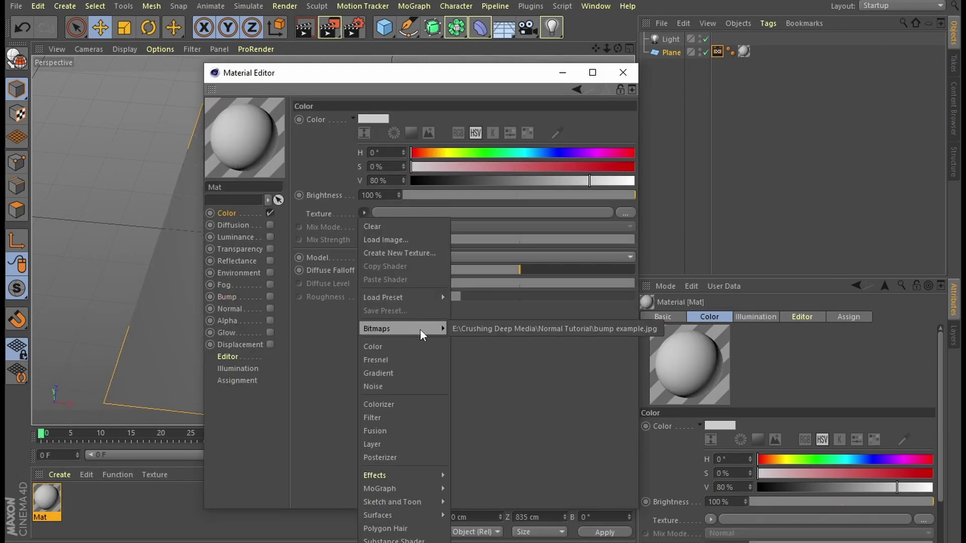
pyautogui.moveTo(439, 477)
pyautogui.click(492, 385)
# Step: Wrap the Normalizer in a Filter shader and set the filter's gamma to 0.4545
pyautogui.click(364, 213)
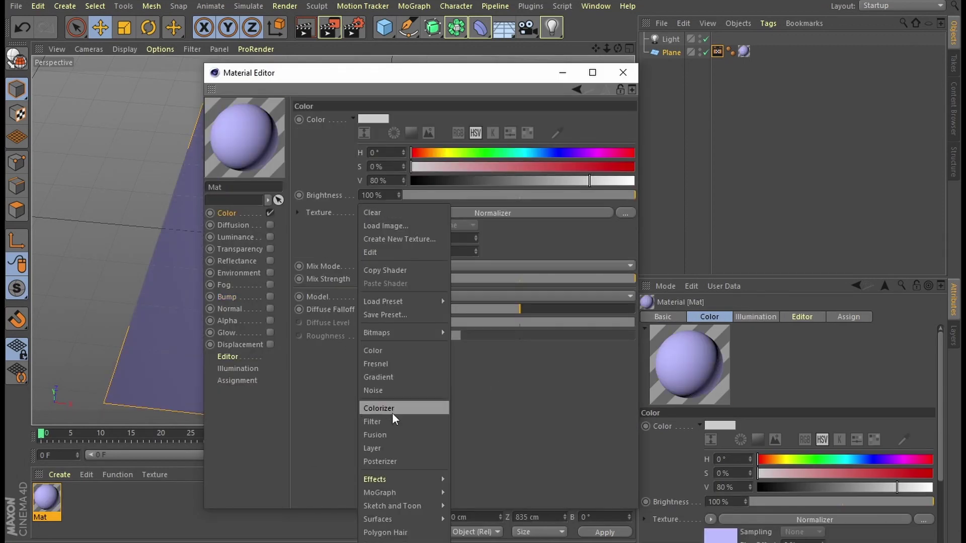
pyautogui.click(392, 415)
pyautogui.click(419, 229)
pyautogui.doubleClick(372, 344)
pyautogui.write('0.4545')
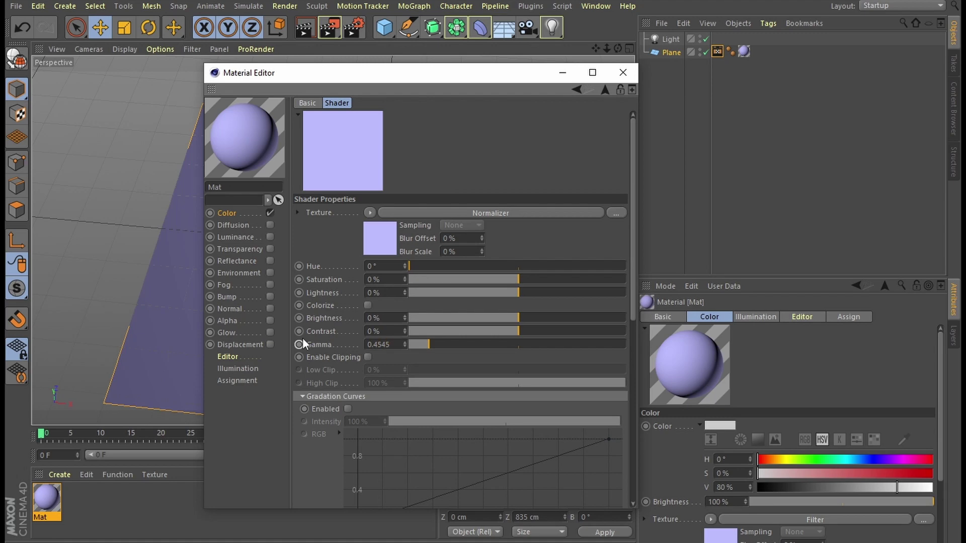
pyautogui.press('Return')
# Step: Load bump example.jpg as the Normalizer's texture and render the view
pyautogui.click(605, 89)
pyautogui.click(411, 214)
pyautogui.click(349, 213)
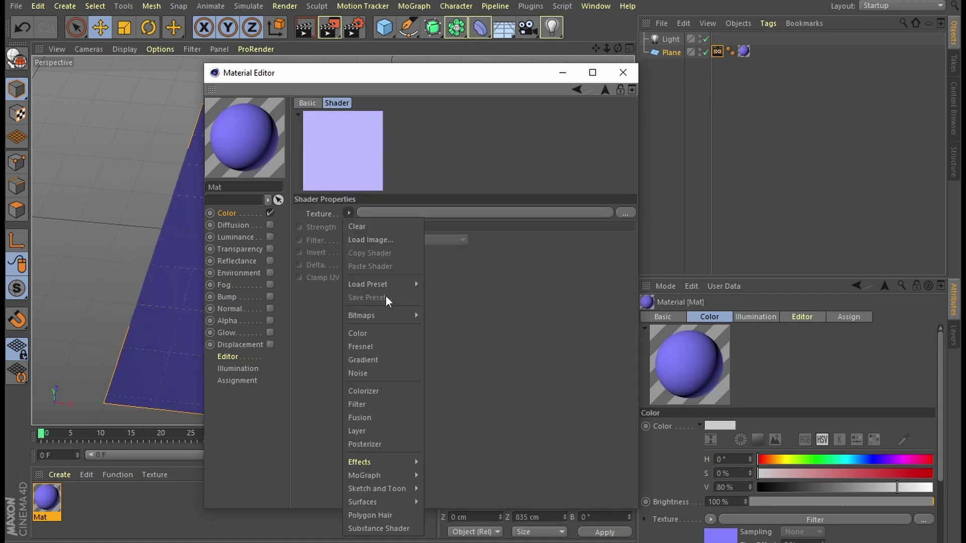
pyautogui.click(386, 295)
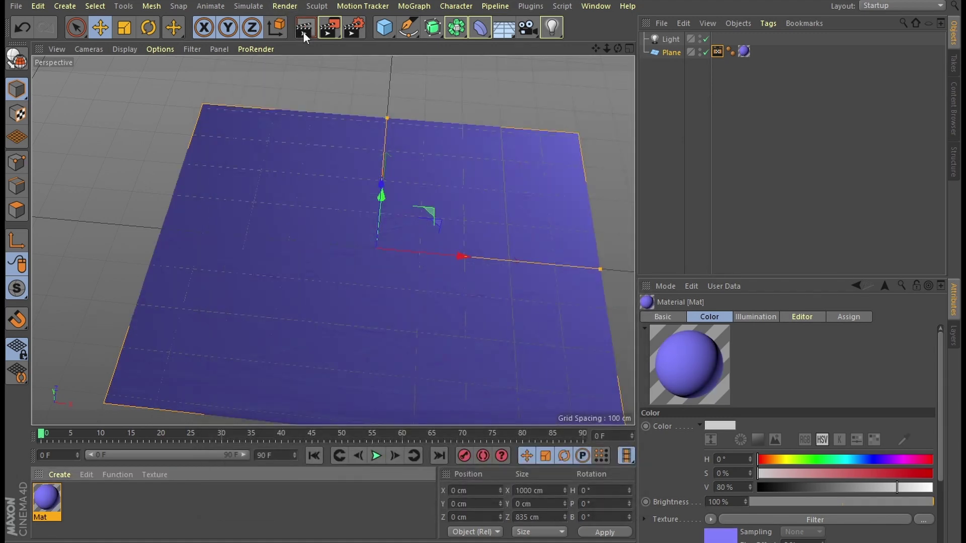
pyautogui.click(304, 30)
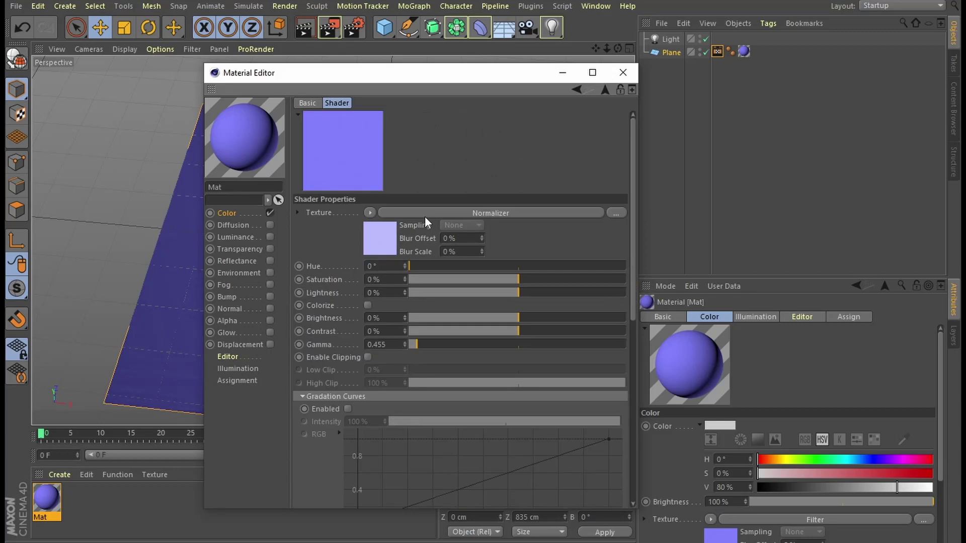
# Step: Set the Normalizer's strength to 500% and render the view
pyautogui.click(425, 213)
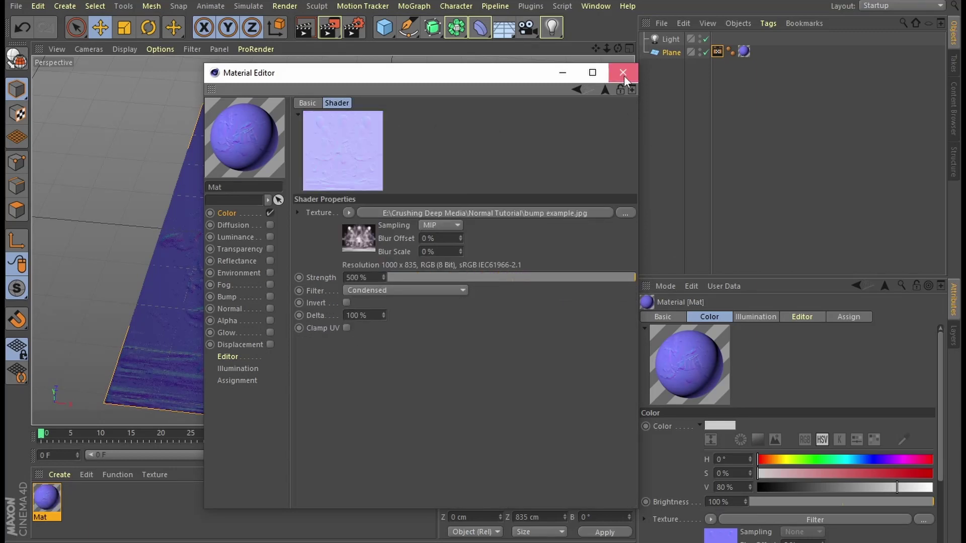
pyautogui.click(623, 73)
pyautogui.click(304, 30)
# Step: Set the Bake Texture tag's background colour to RGB 128, 128, 255
pyautogui.click(717, 52)
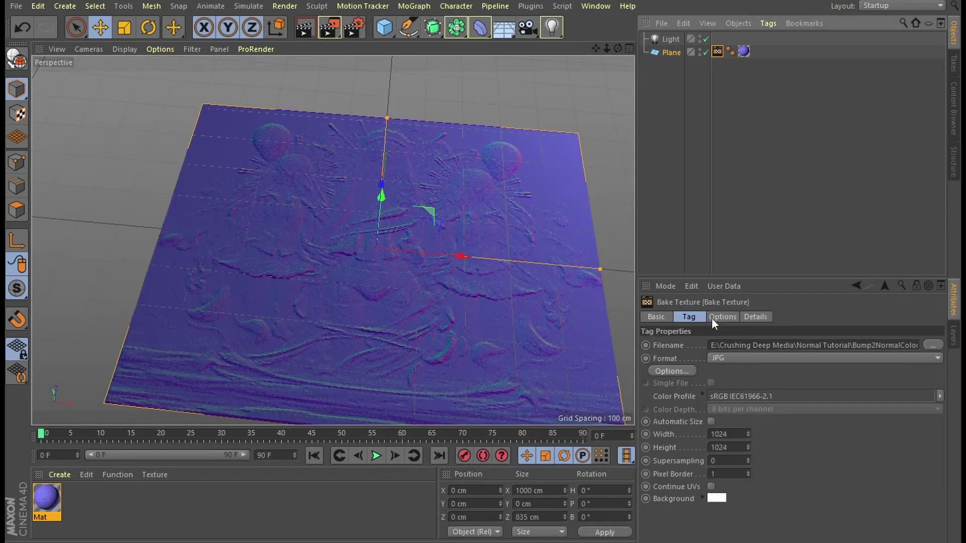
pyautogui.click(717, 500)
pyautogui.doubleClick(643, 496)
pyautogui.write('128')
pyautogui.press('Tab')
pyautogui.write('128')
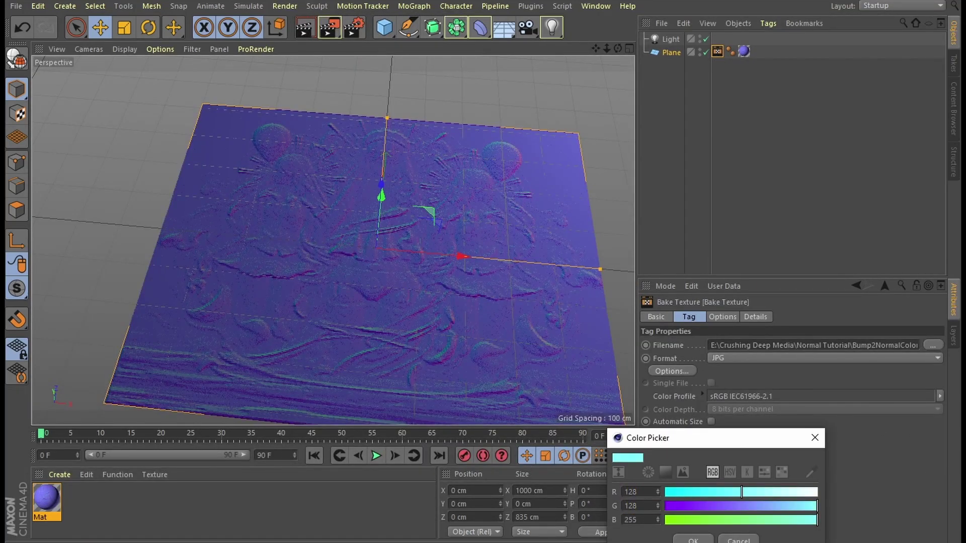
pyautogui.press('Return')
# Step: Enable Color in the Bake Texture tag's options and bake the plane's texture
pyautogui.click(722, 317)
pyautogui.click(706, 385)
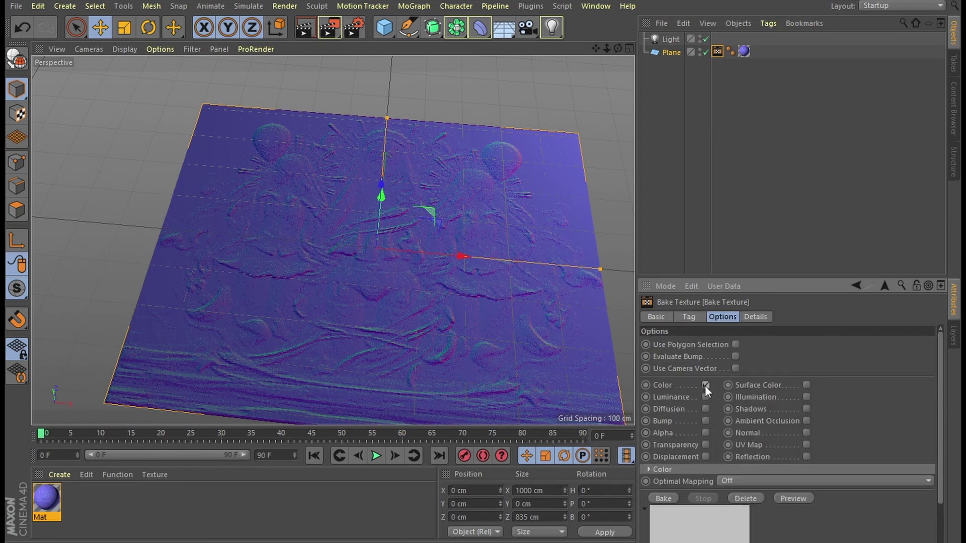
pyautogui.click(664, 499)
# Step: Clear the texture from Mat's Color channel and enable the Reflectance and Normal channels
pyautogui.scroll(-2, 726, 403)
pyautogui.doubleClick(47, 499)
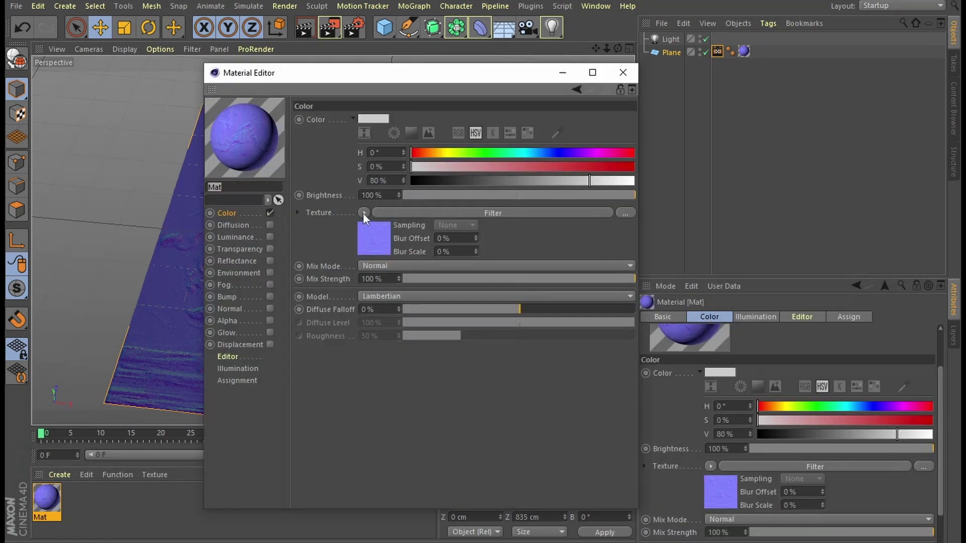
pyautogui.click(237, 260)
pyautogui.click(270, 309)
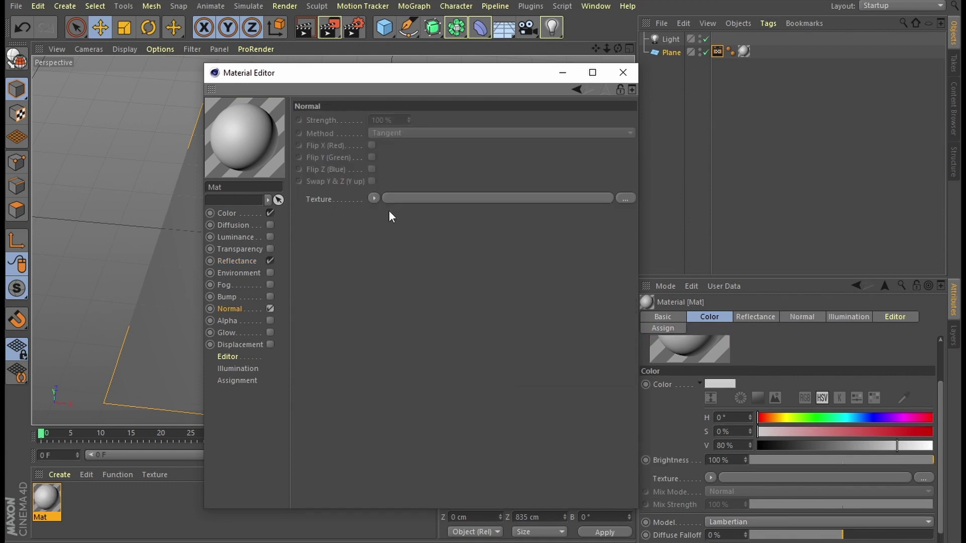
# Step: Load Bump2NormalColor.pngColor as the Normal channel's texture and render the view to check the relief
pyautogui.click(388, 198)
pyautogui.click(505, 173)
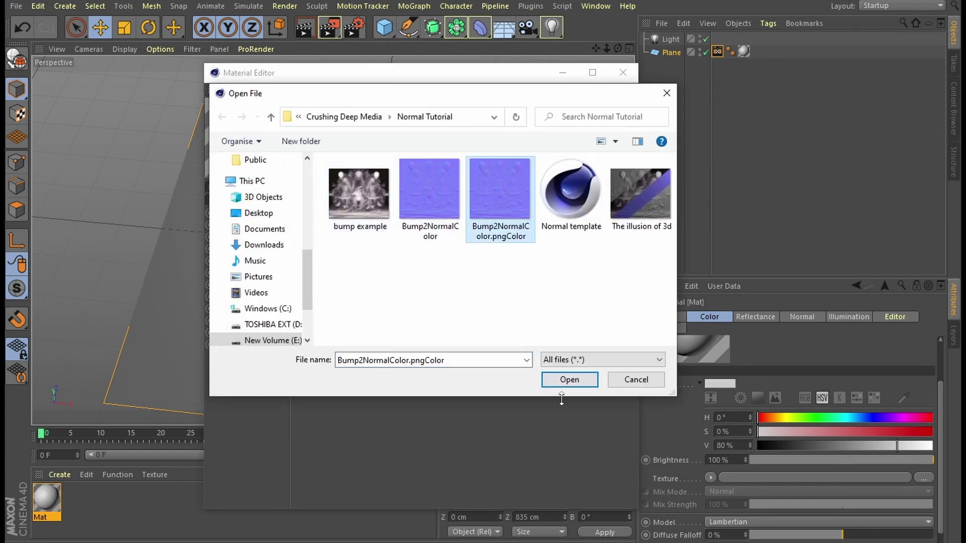
pyautogui.click(570, 379)
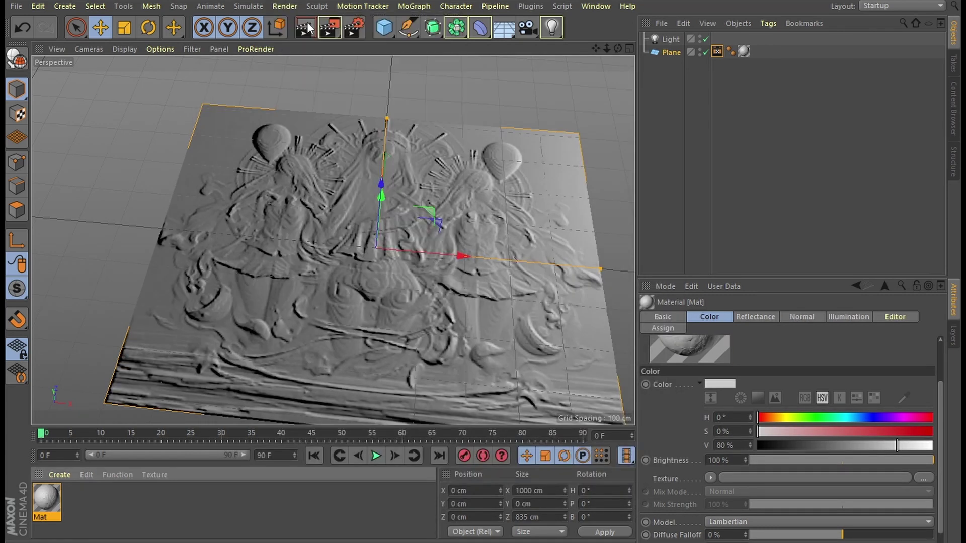
pyautogui.click(307, 22)
pyautogui.moveTo(618, 48); pyautogui.dragTo(333, 241)
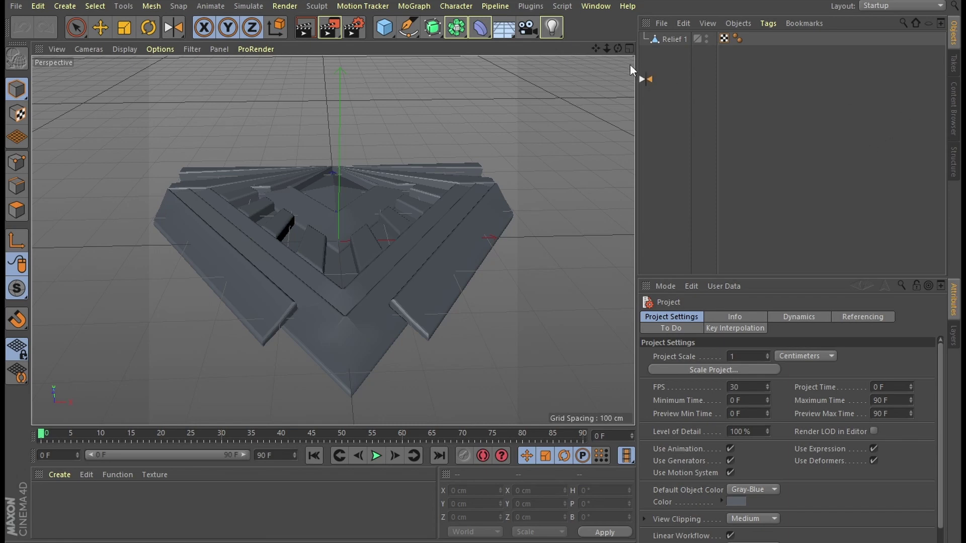
# Step: Inspect the Relief 1 model from above with the Top camera, ending in the Perspective camera
pyautogui.moveTo(618, 48); pyautogui.dragTo(517, 97)
pyautogui.click(89, 49)
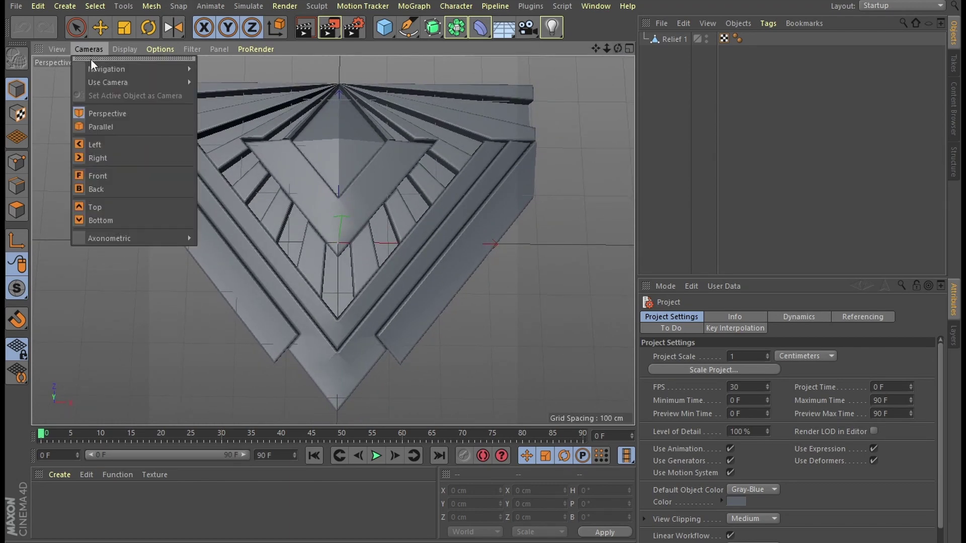
pyautogui.click(119, 208)
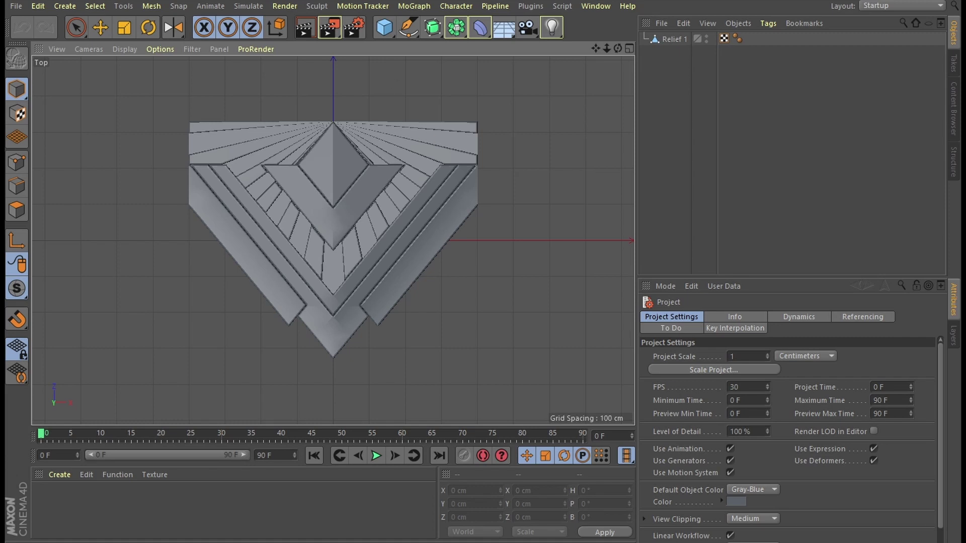
pyautogui.click(88, 49)
pyautogui.click(114, 114)
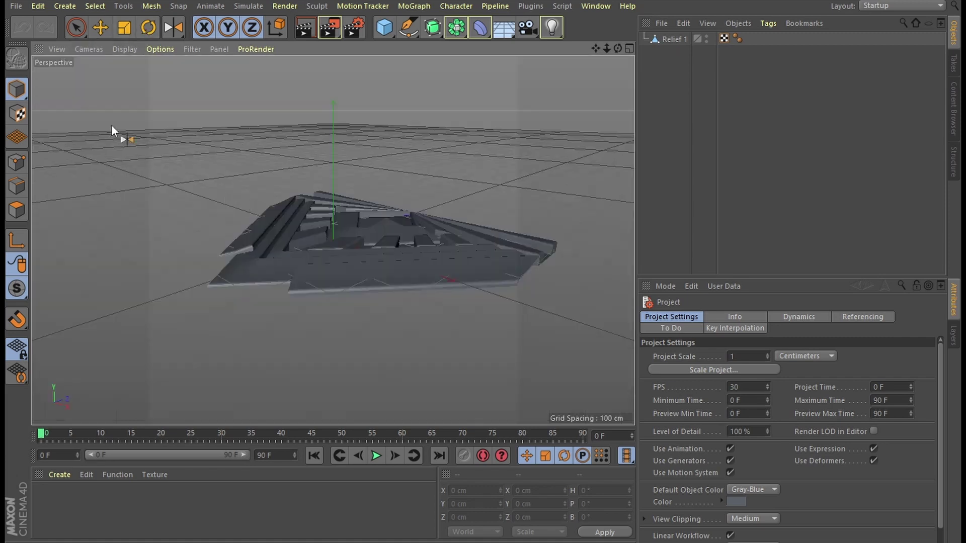
# Step: Create a new material with Reflectance disabled and apply it to the Relief 1 object
pyautogui.click(60, 474)
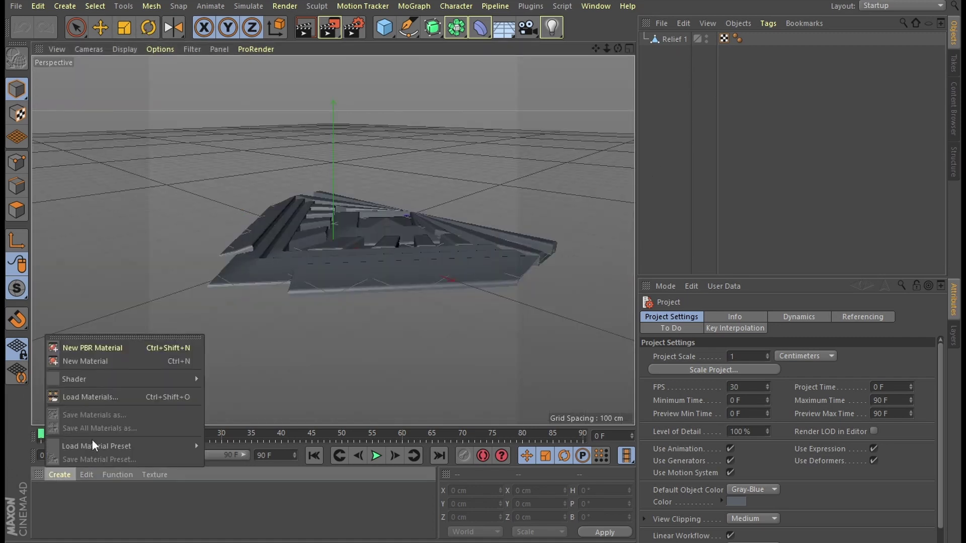
pyautogui.click(86, 361)
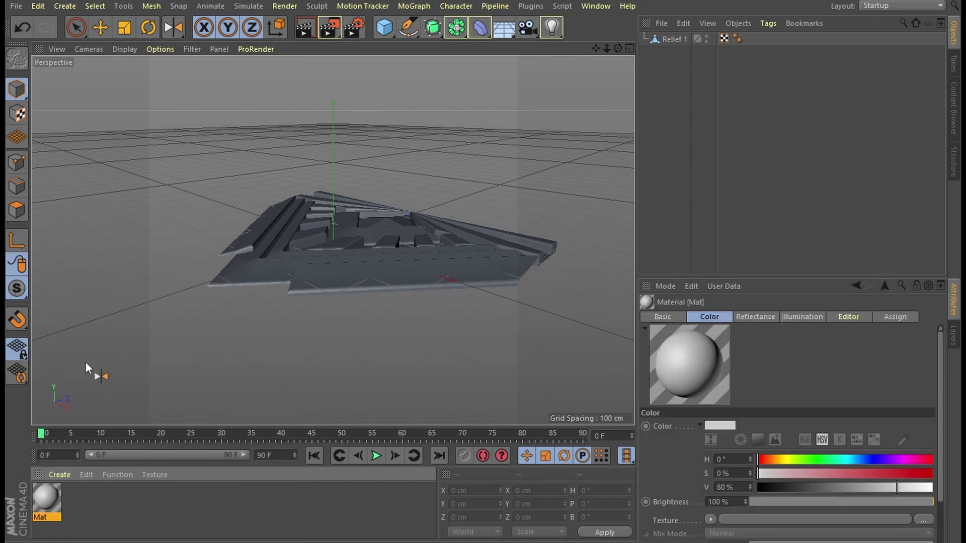
pyautogui.doubleClick(45, 493)
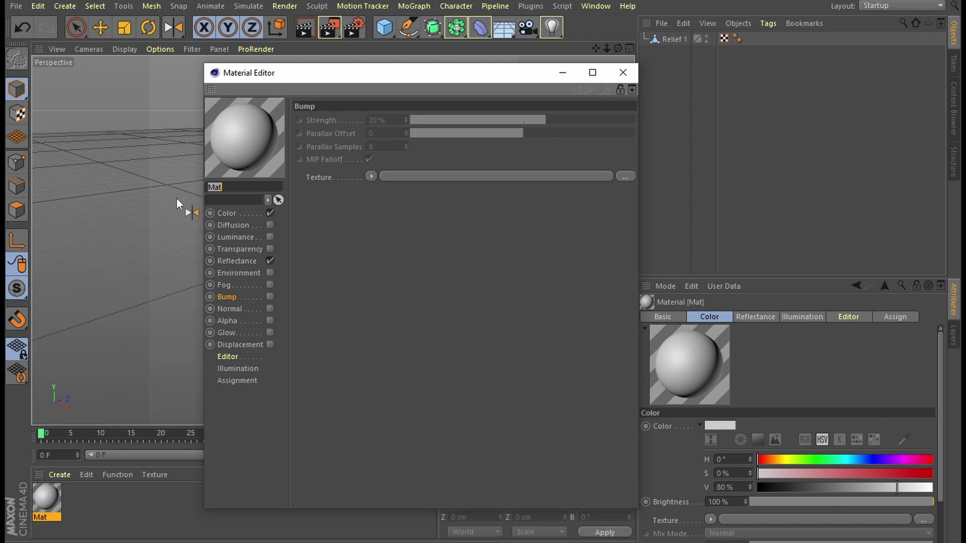
pyautogui.click(243, 214)
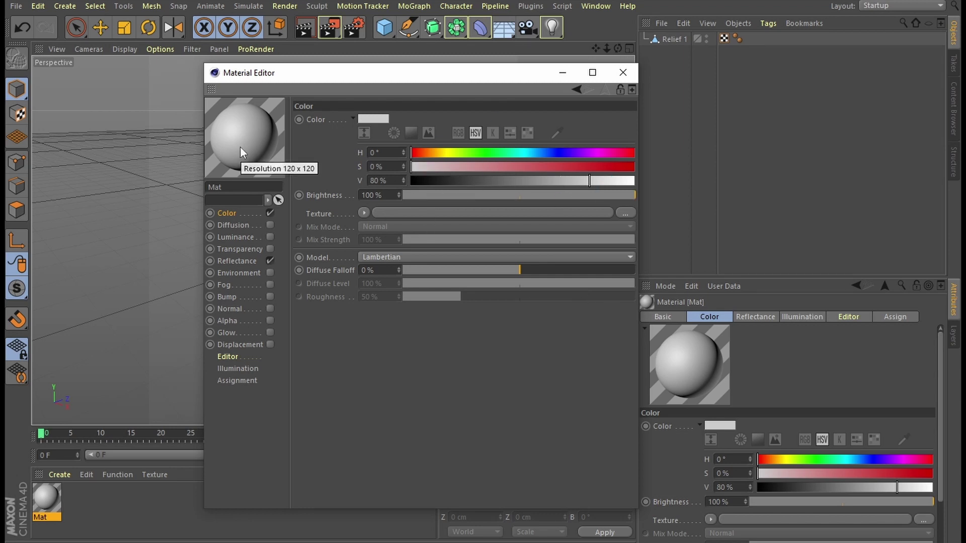
pyautogui.click(270, 261)
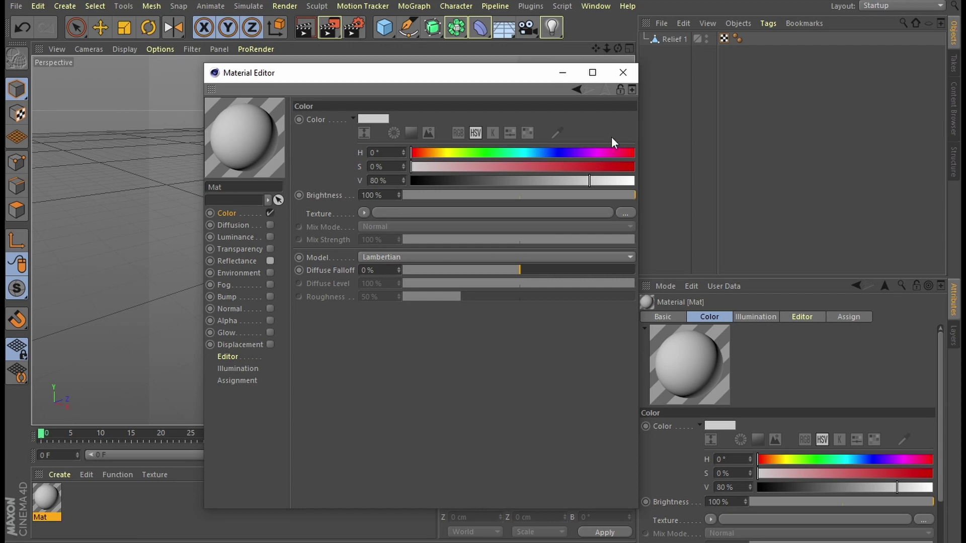
pyautogui.click(626, 70)
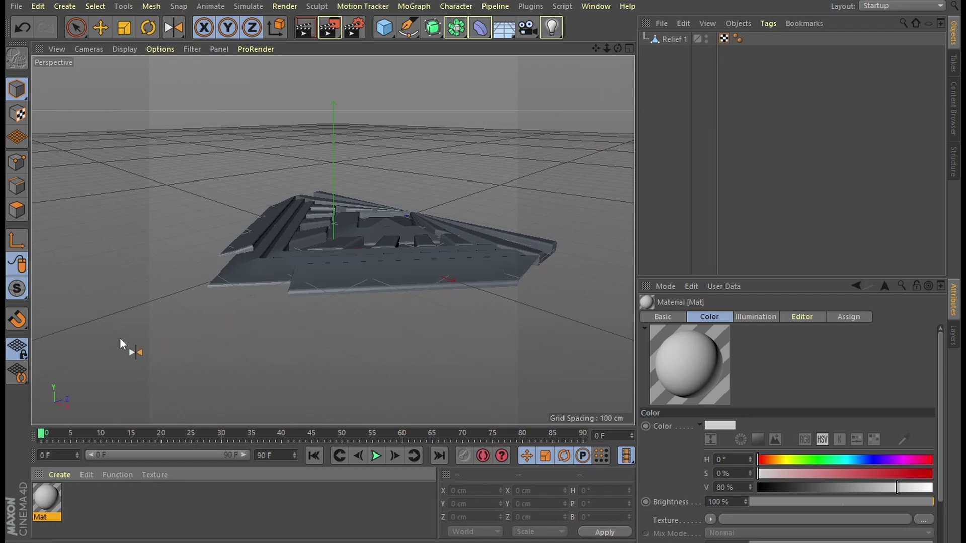
pyautogui.moveTo(119, 337); pyautogui.dragTo(677, 38)
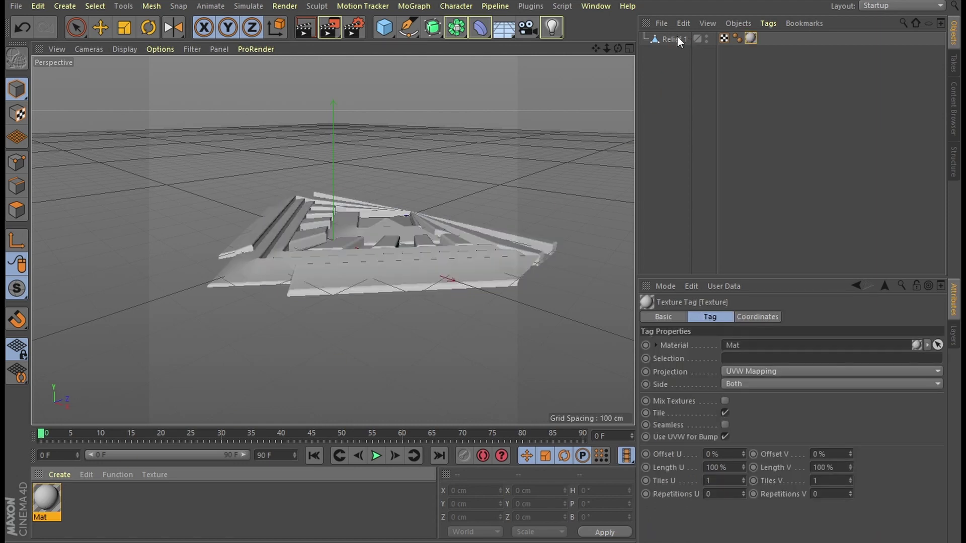
# Step: Add an omni light and set its Y position to 1000 cm
pyautogui.click(59, 8)
pyautogui.click(124, 150)
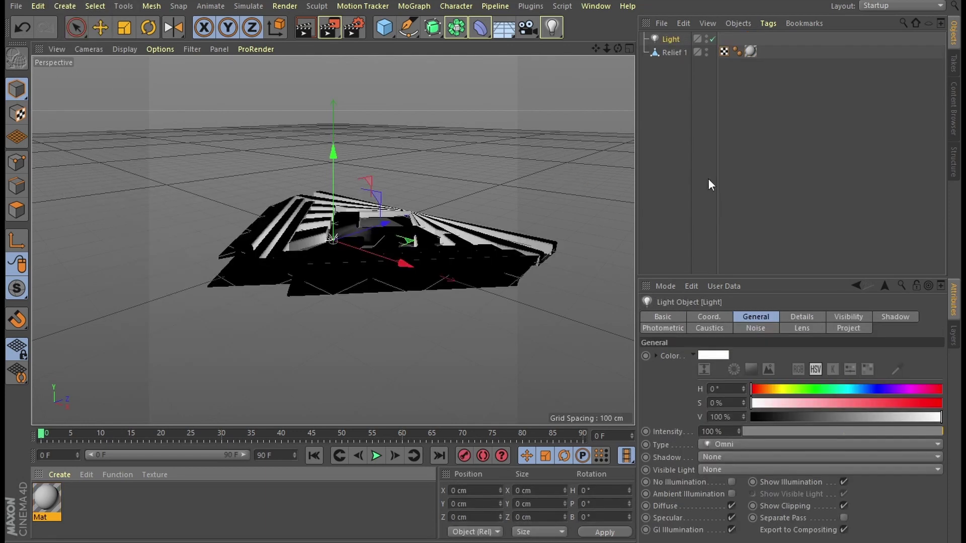
pyautogui.click(709, 316)
pyautogui.click(698, 371)
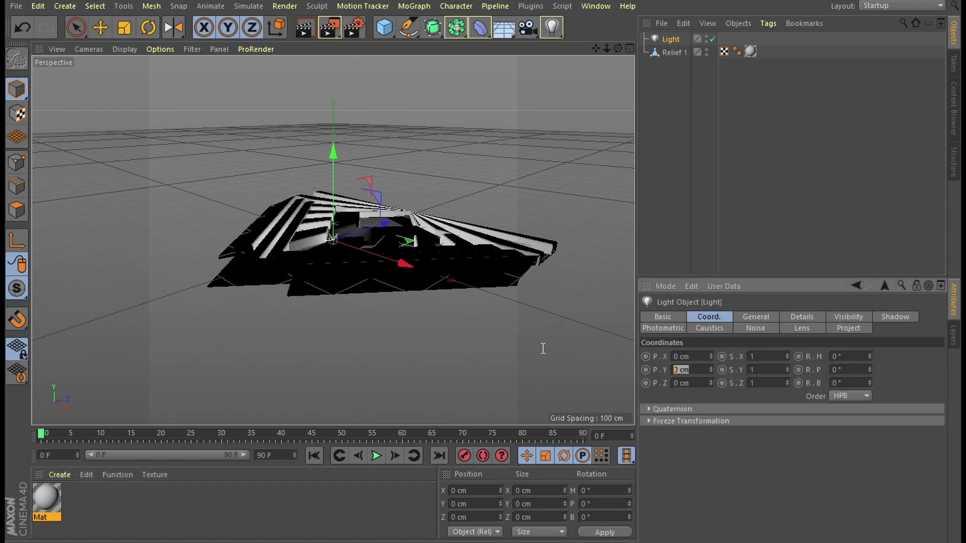
pyautogui.write('1000')
pyautogui.press('Return')
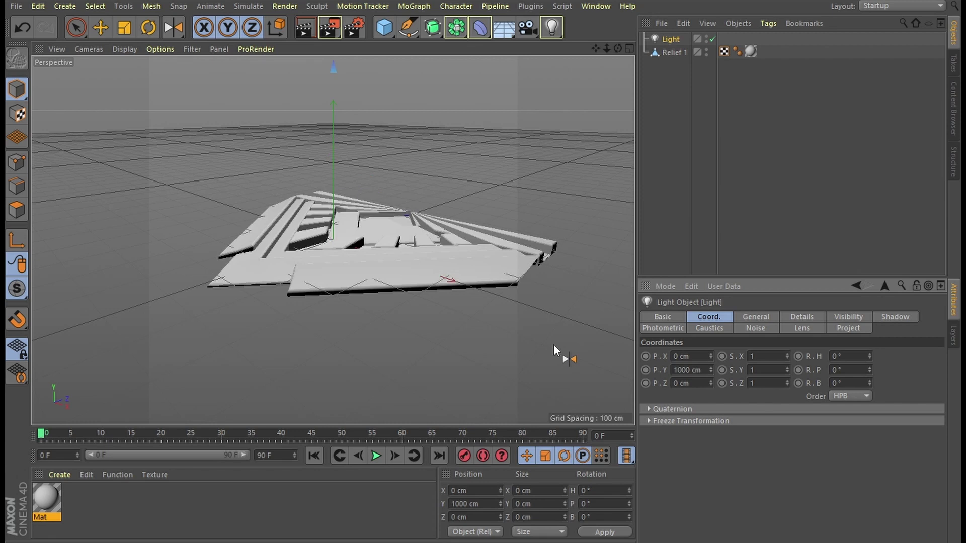
# Step: Set the light's colour to RGB 128, 128, 255
pyautogui.click(755, 317)
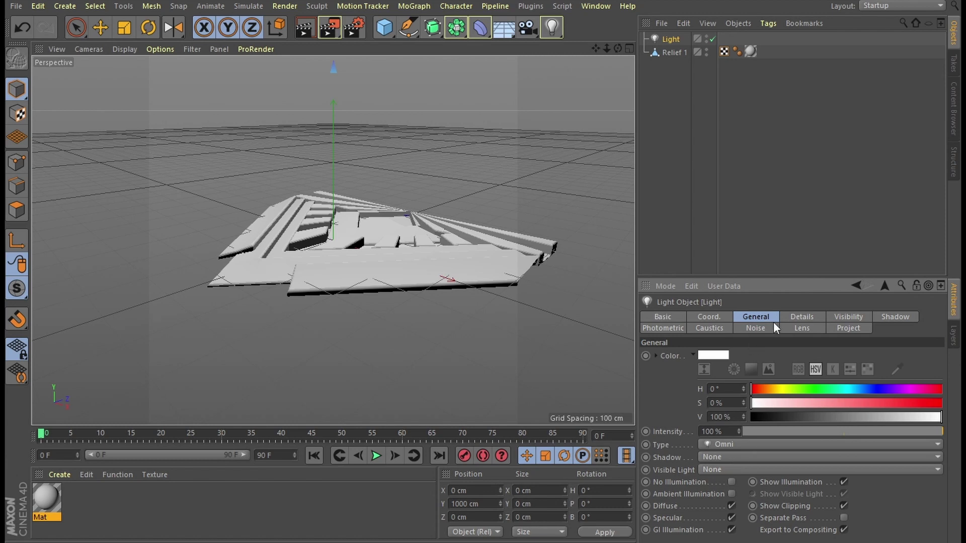
pyautogui.click(797, 370)
pyautogui.click(725, 389)
pyautogui.write('12')
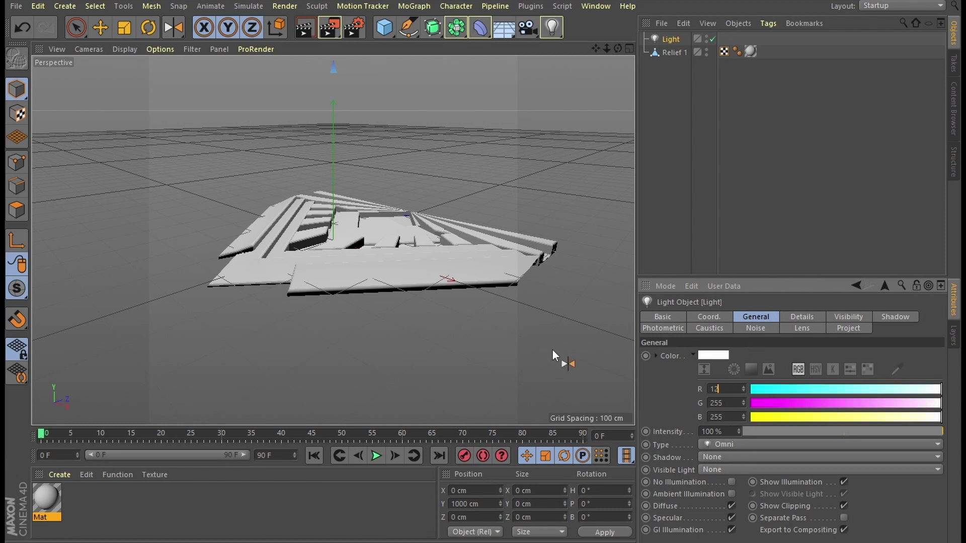
pyautogui.write('8')
pyautogui.press('Tab')
pyautogui.write('128')
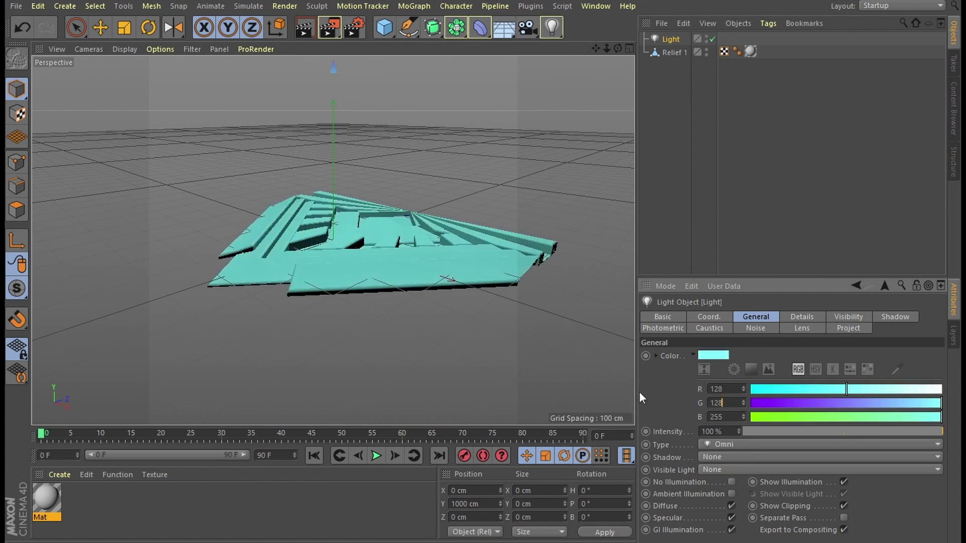
pyautogui.press('Return')
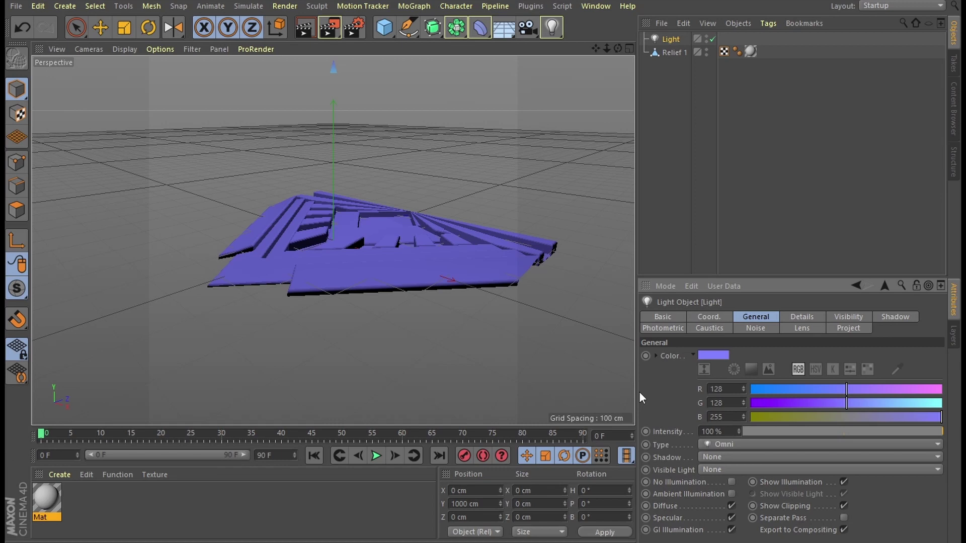
# Step: Render the perspective view of the relief seen from above
pyautogui.moveTo(618, 48); pyautogui.dragTo(602, 190)
pyautogui.click(285, 6)
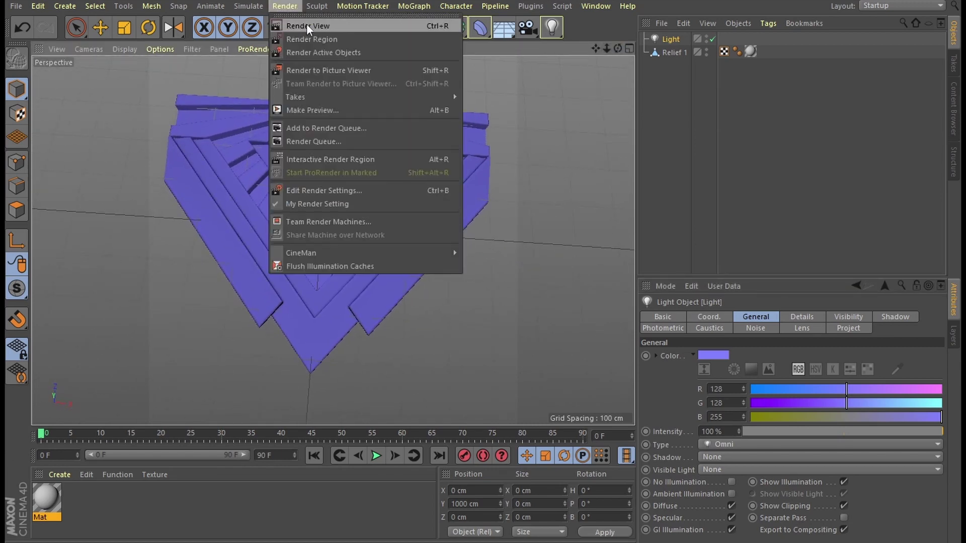
pyautogui.click(302, 23)
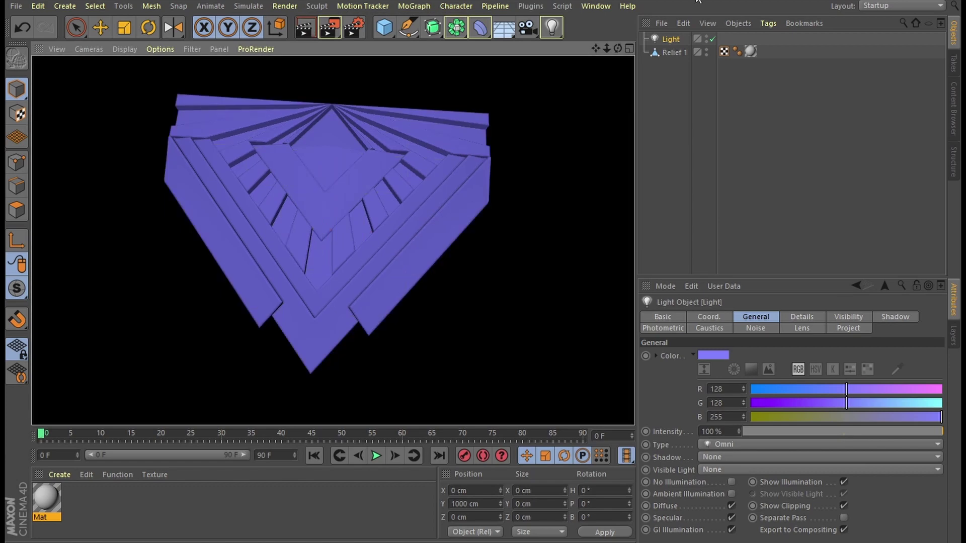
# Step: Duplicate the light and position the copy at X -1000 cm, Y 100 cm, Z 1000 cm
pyautogui.click(664, 37)
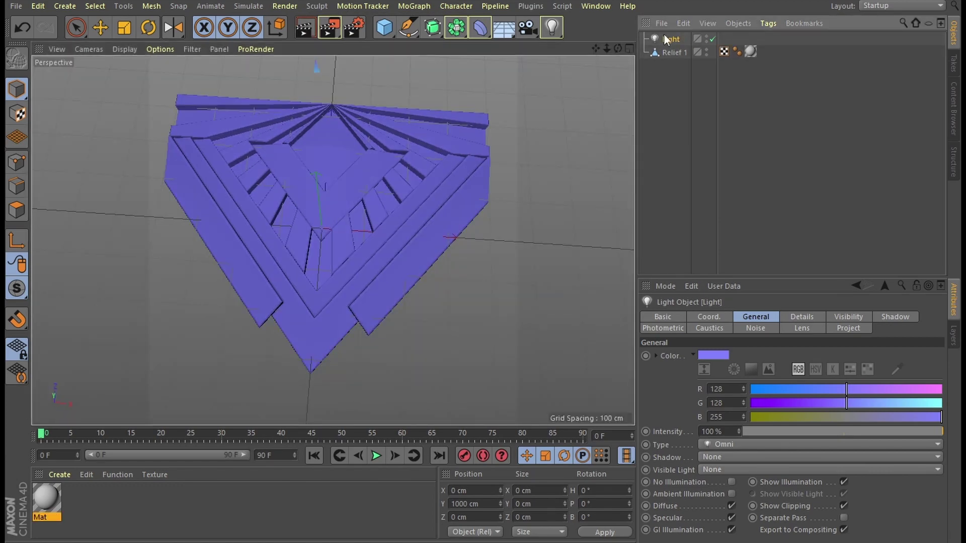
pyautogui.hotkey('ctrl', 'v')
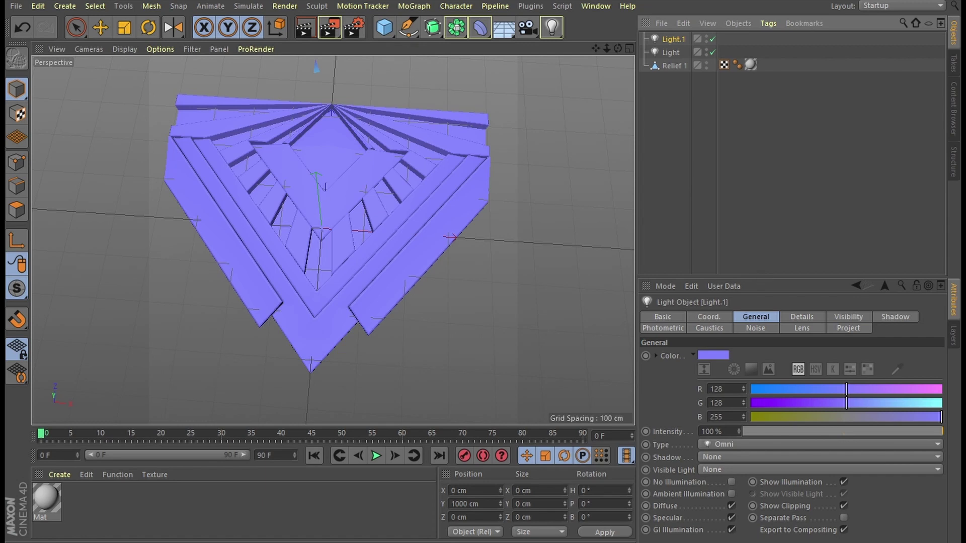
pyautogui.click(709, 317)
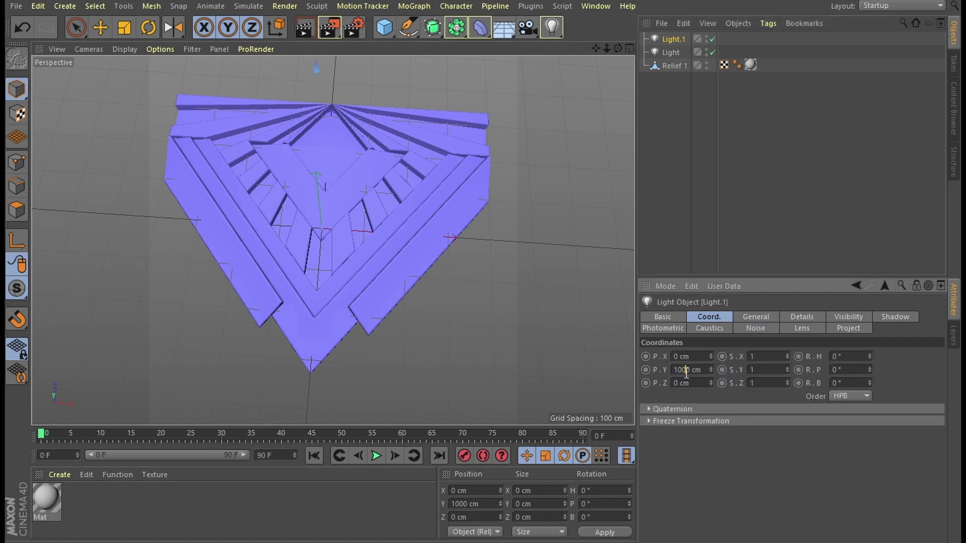
pyautogui.press('Return')
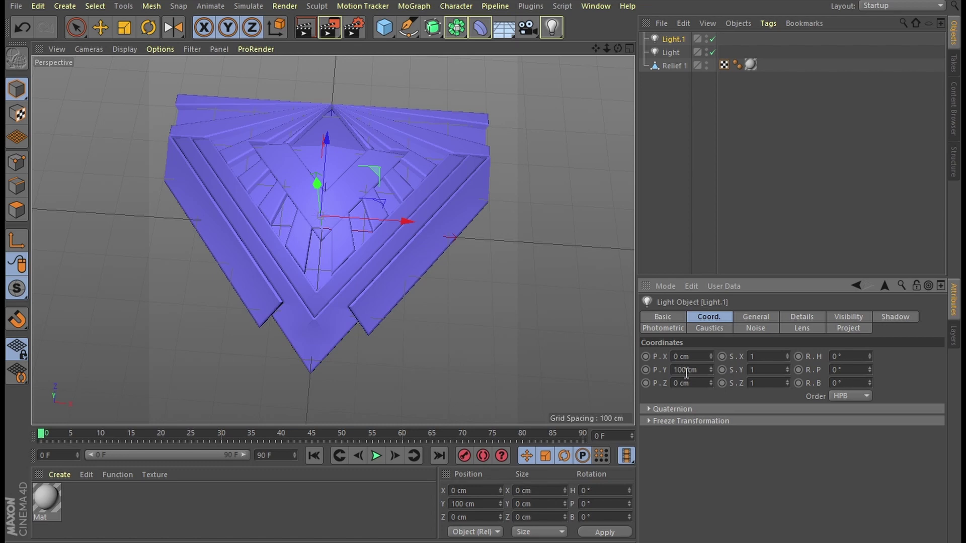
pyautogui.click(675, 383)
pyautogui.write('00')
pyautogui.click(675, 356)
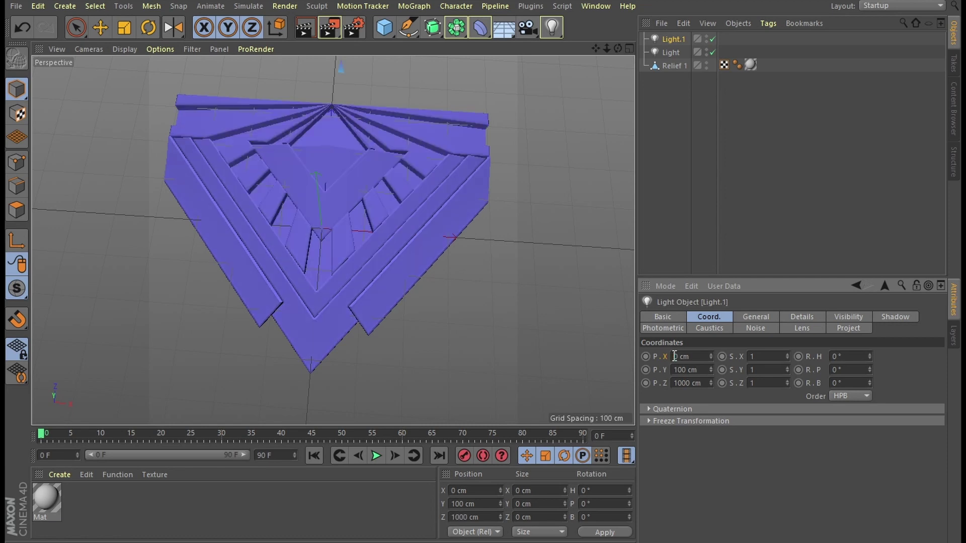
pyautogui.write('-100')
pyautogui.press('Return')
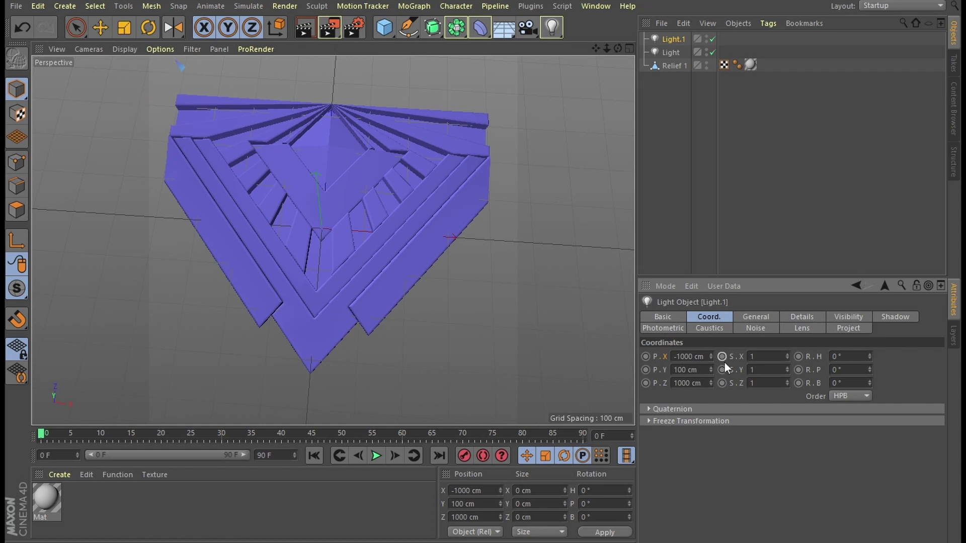
# Step: Set the green value of the duplicated light's colour to 255
pyautogui.click(752, 319)
pyautogui.doubleClick(717, 401)
pyautogui.write('255')
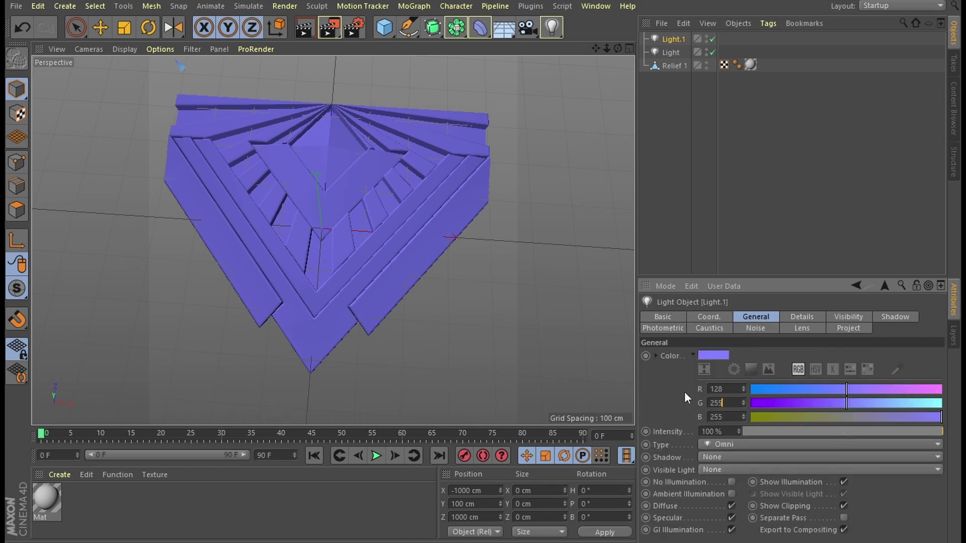
pyautogui.press('Return')
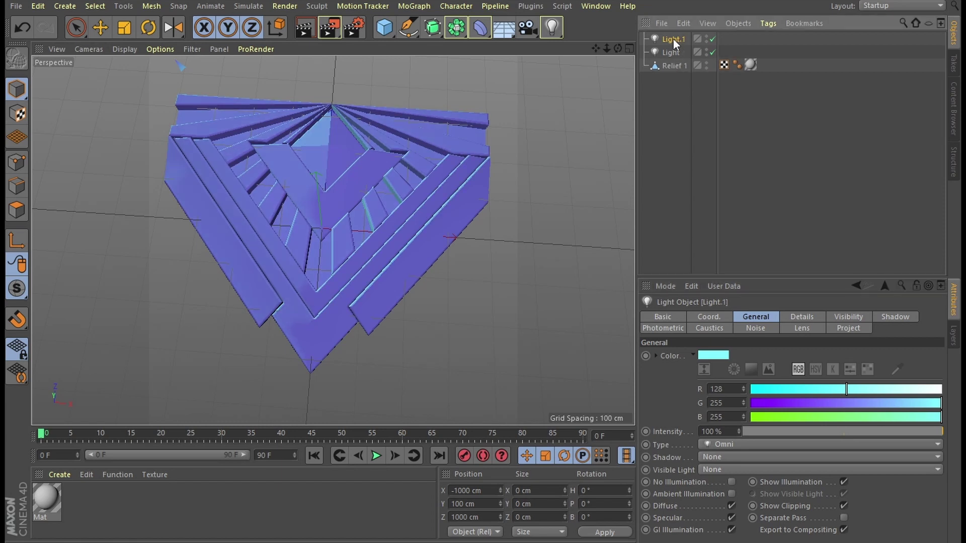
# Step: Duplicate Light.1 and set the copy's X position to 1000 cm
pyautogui.hotkey('ctrl', 'c')
pyautogui.hotkey('ctrl', 'v')
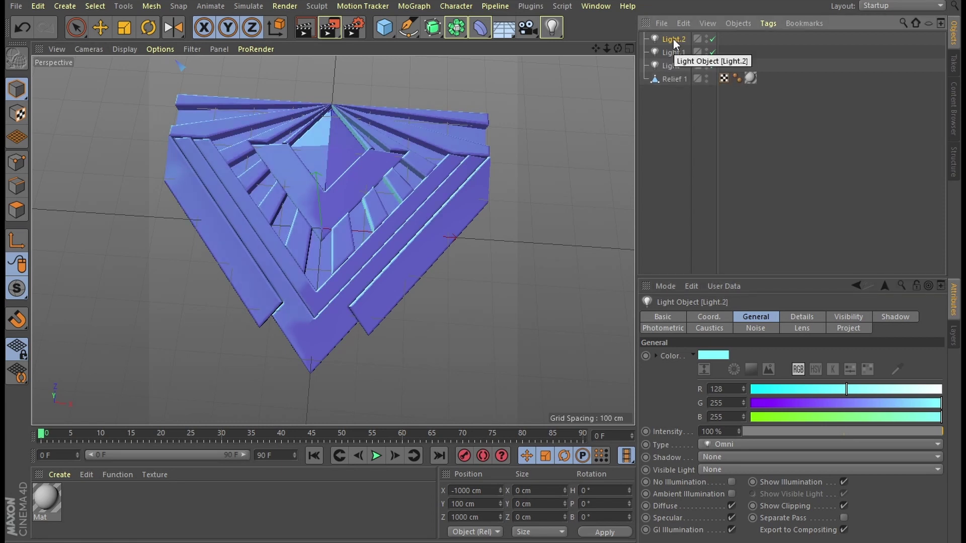
pyautogui.click(714, 317)
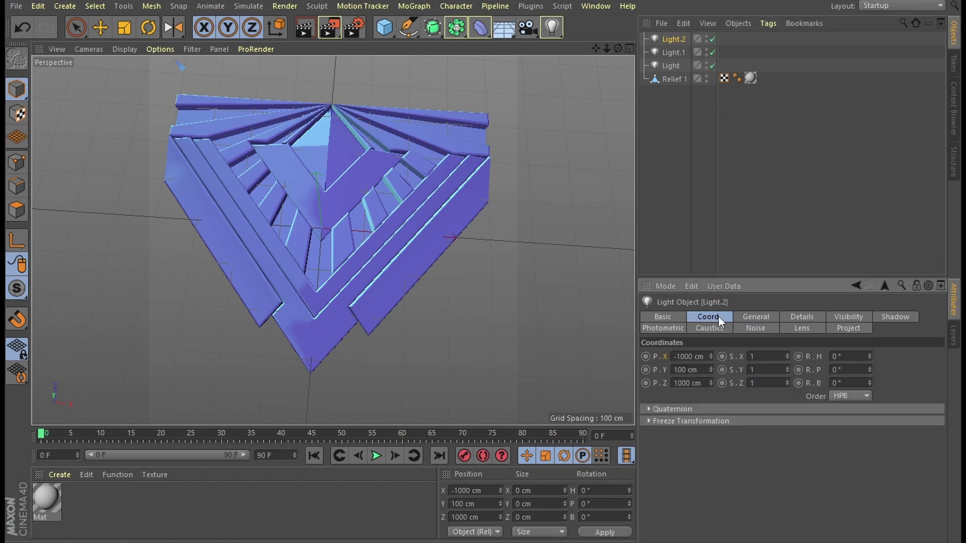
pyautogui.click(677, 356)
pyautogui.press('BackSpace')
pyautogui.press('Return')
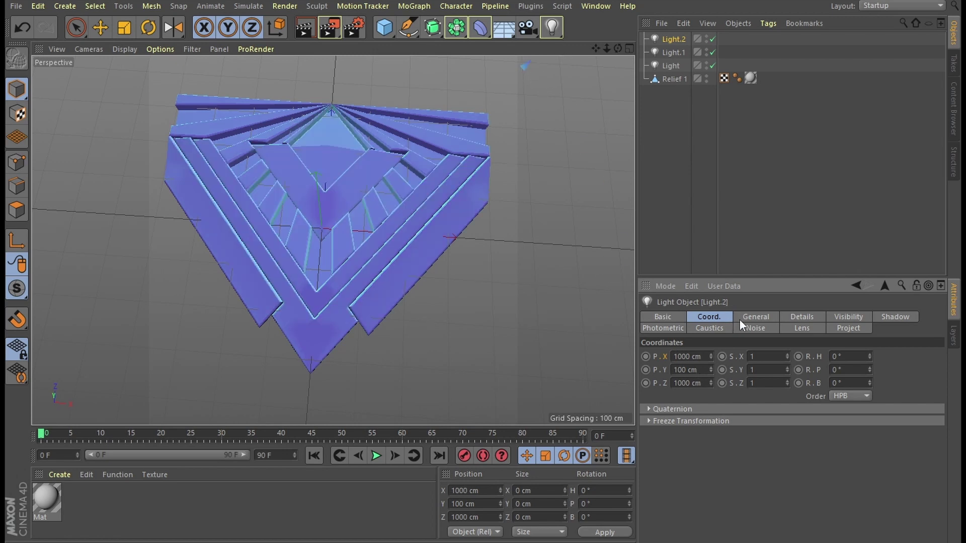
# Step: Set the colour of Light.2 to red 255 and green 128
pyautogui.click(754, 317)
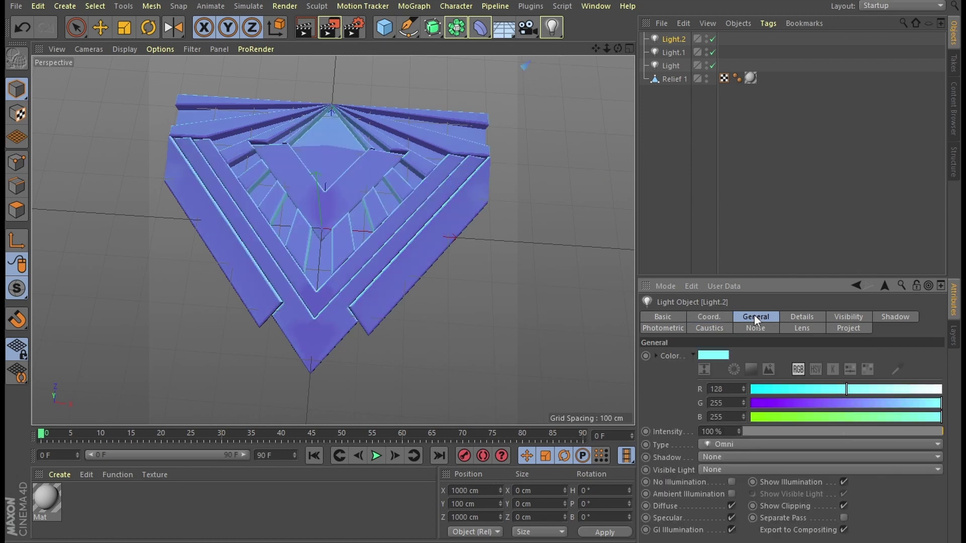
pyautogui.doubleClick(733, 392)
pyautogui.write('255')
pyautogui.press('Tab')
pyautogui.write('128')
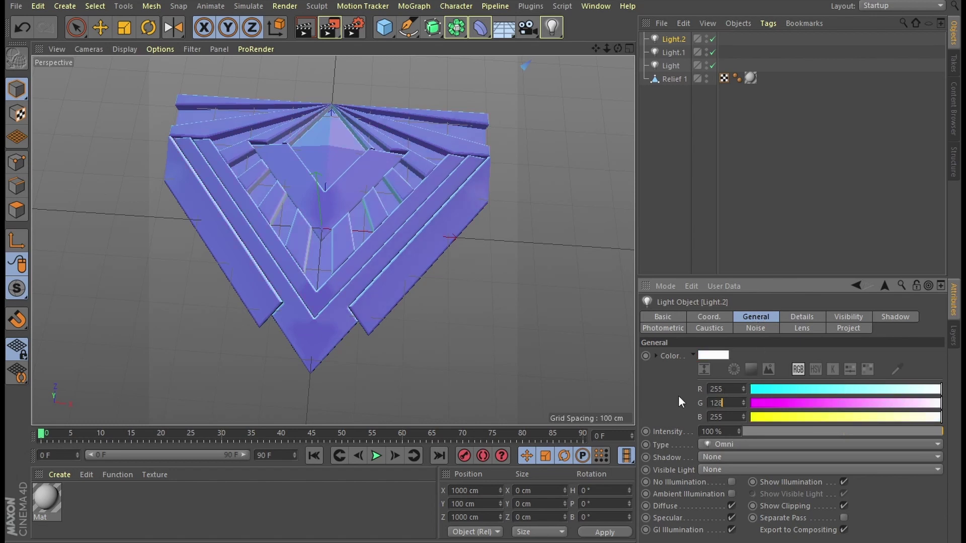
pyautogui.press('Return')
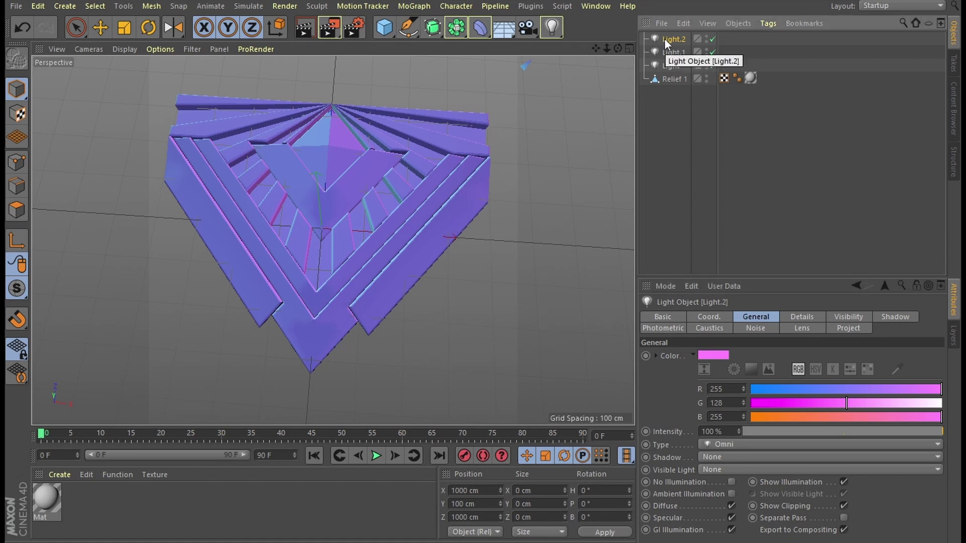
# Step: Duplicate Light.2 and set the copy's Z position to -1000 cm
pyautogui.hotkey('ctrl', 'c')
pyautogui.hotkey('ctrl', 'v')
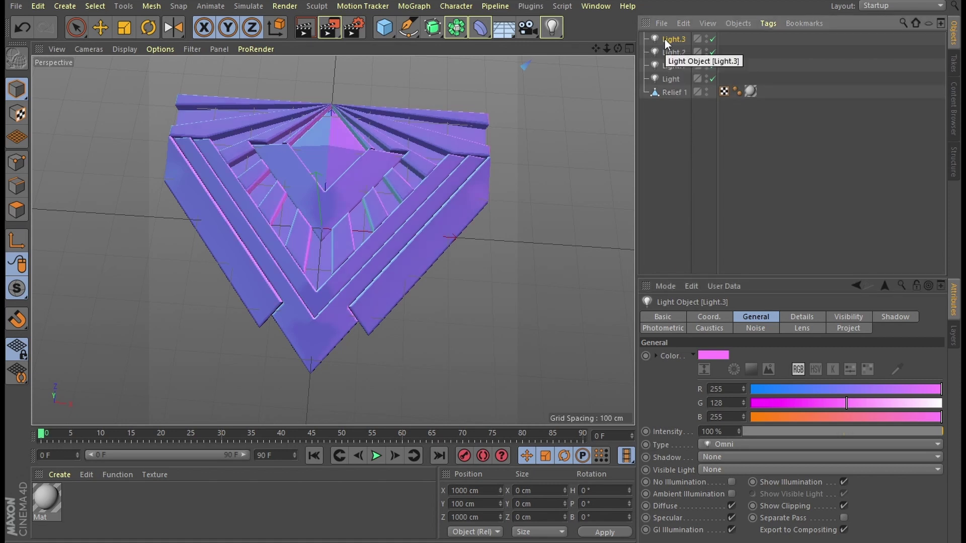
pyautogui.click(710, 317)
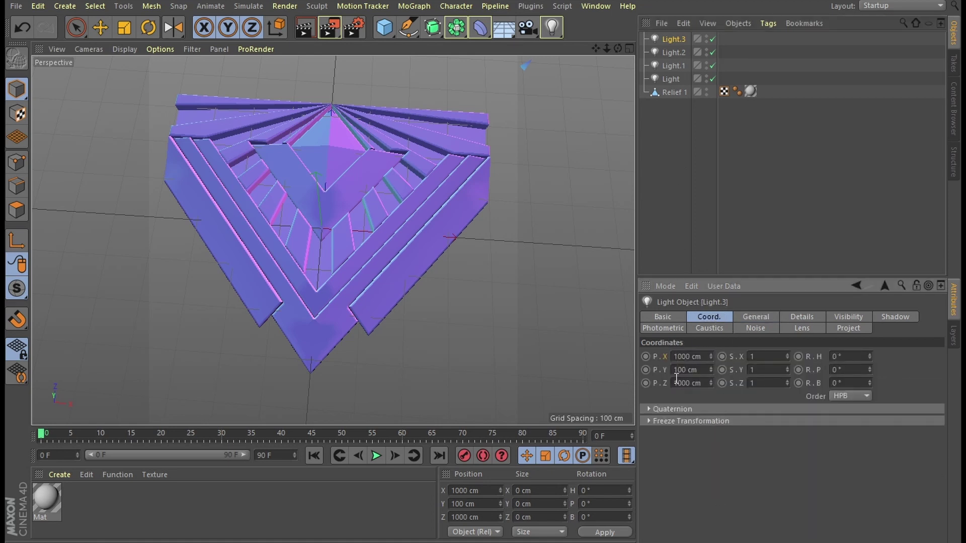
pyautogui.press('Return')
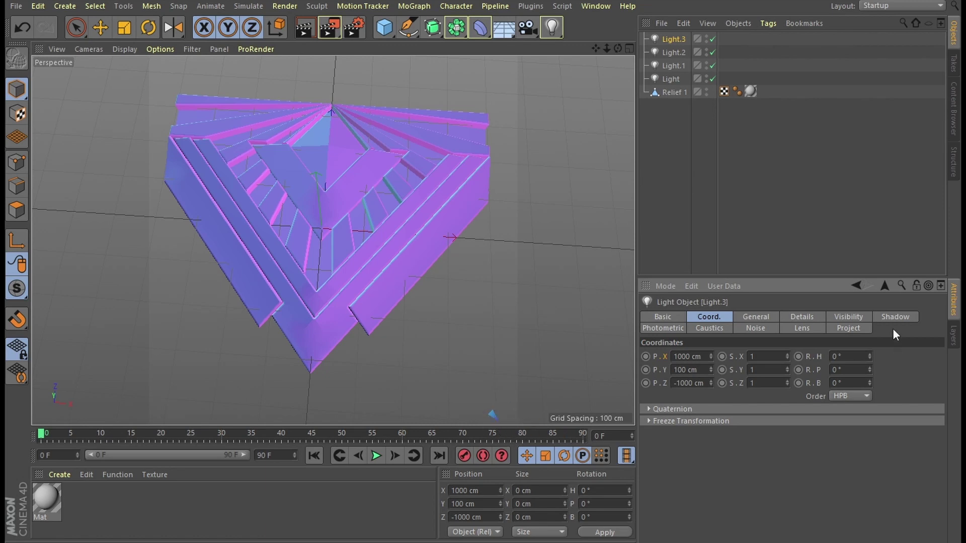
# Step: Set the green value of Light.3's colour to 0
pyautogui.click(757, 317)
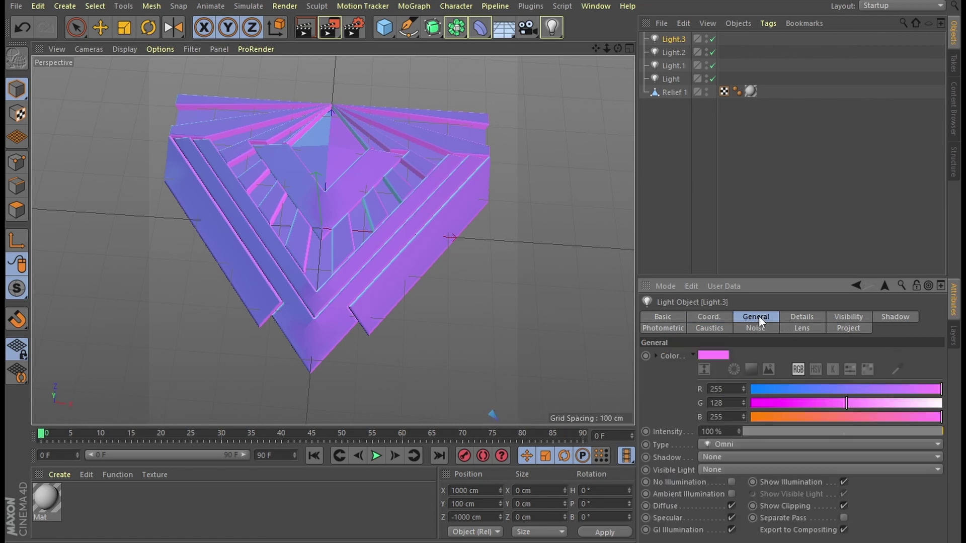
pyautogui.doubleClick(727, 403)
pyautogui.write('0')
pyautogui.press('Return')
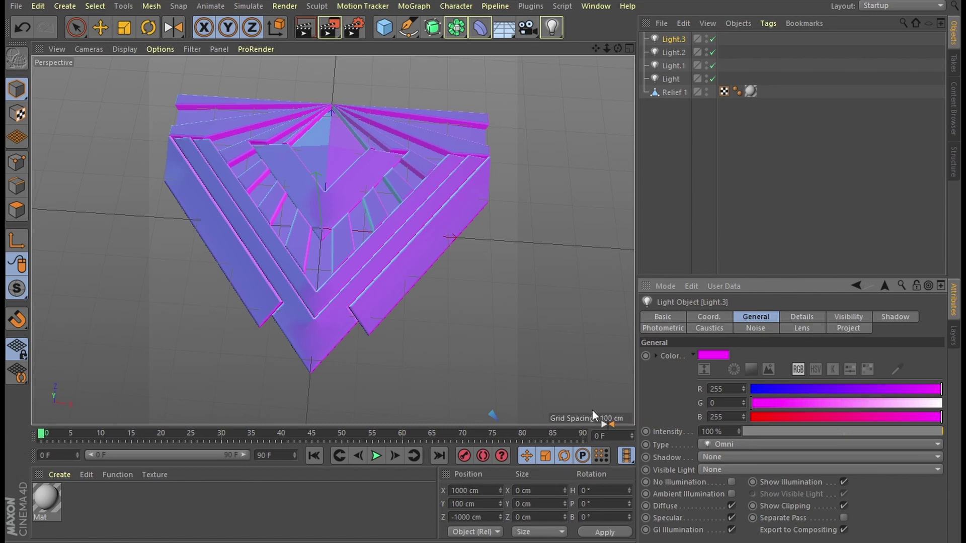
# Step: Duplicate Light.3 and set the copy's X position to -1000 cm
pyautogui.click(672, 36)
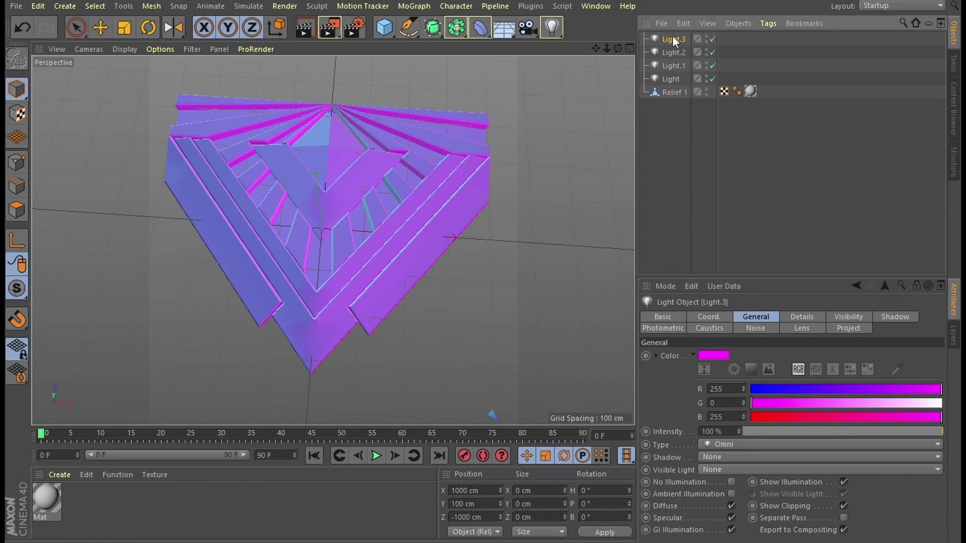
pyautogui.hotkey('ctrl', 'c')
pyautogui.hotkey('ctrl', 'v')
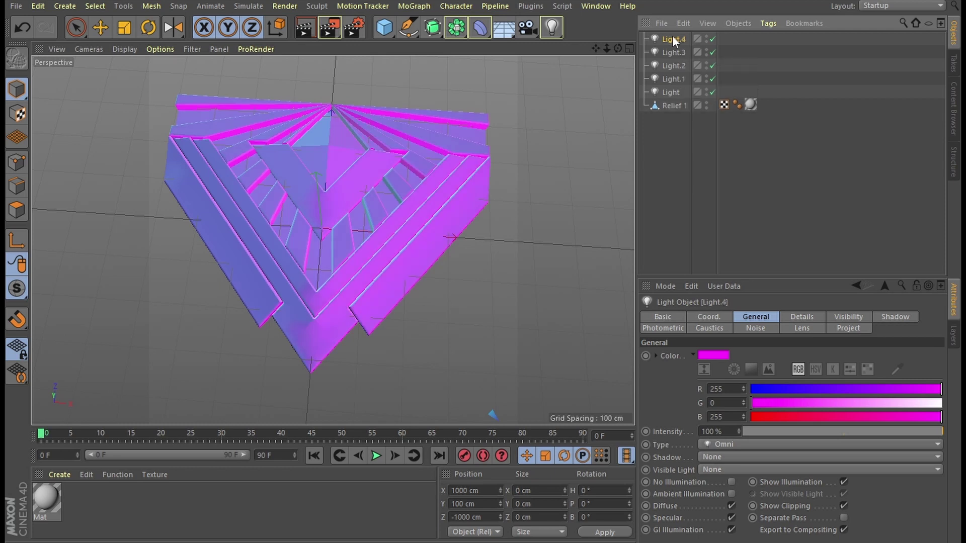
pyautogui.click(718, 318)
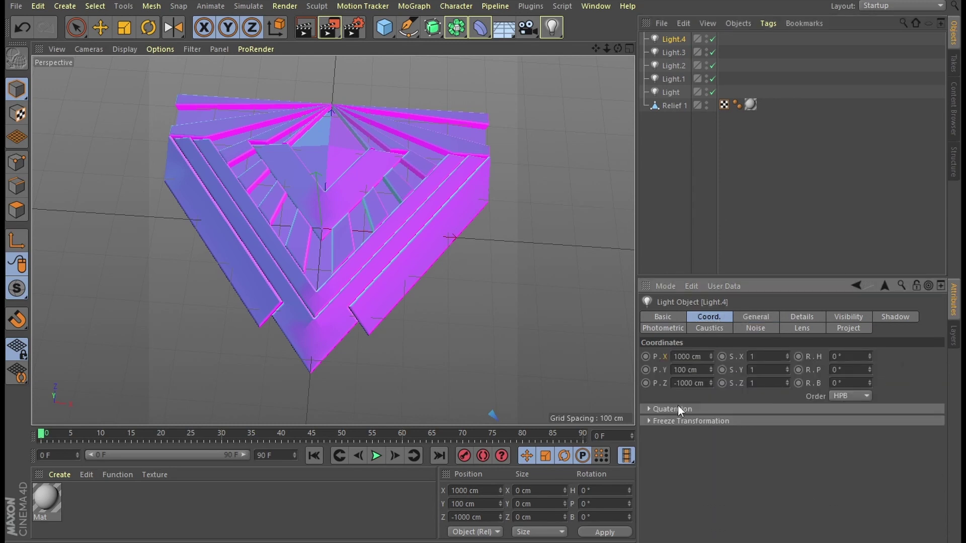
pyautogui.click(674, 356)
pyautogui.write('-')
pyautogui.press('Return')
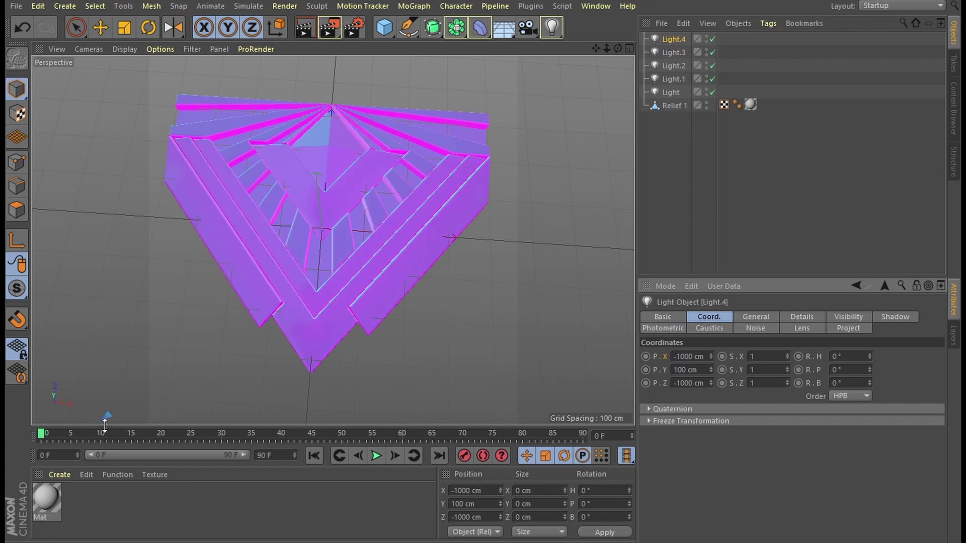
# Step: Set the red value of Light.4's colour to 0
pyautogui.click(758, 317)
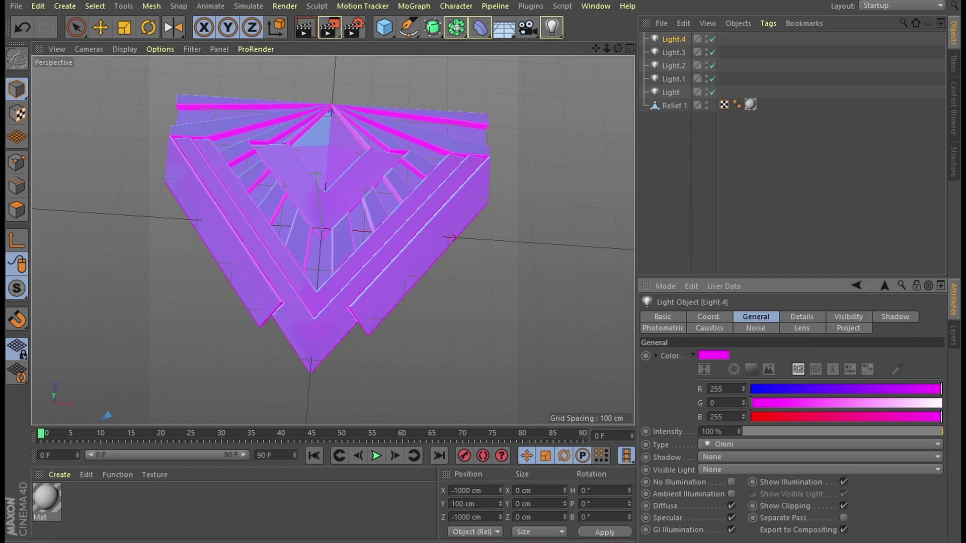
pyautogui.doubleClick(717, 389)
pyautogui.write('0')
pyautogui.press('Return')
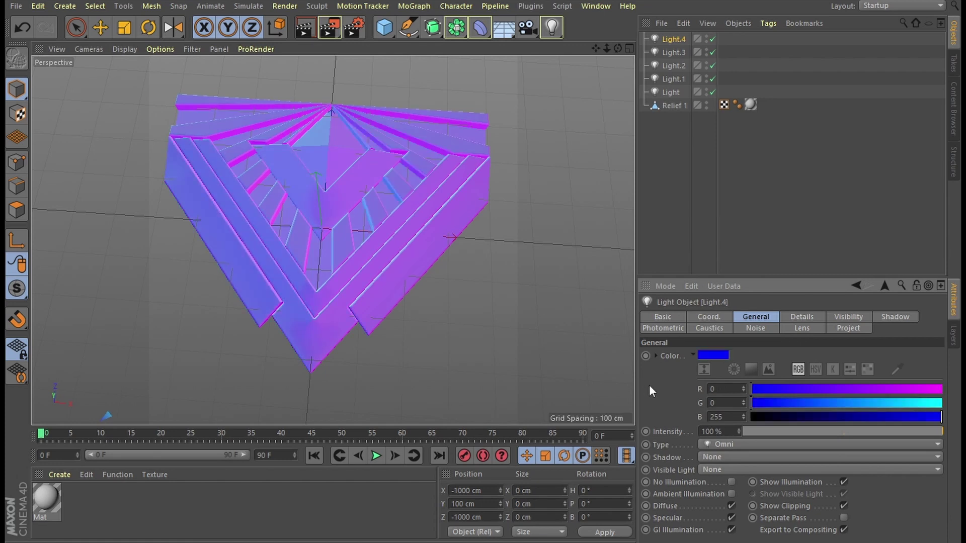
# Step: Add a camera, look through it with Top projection and frame the relief at a zoom of 1.25
pyautogui.click(65, 6)
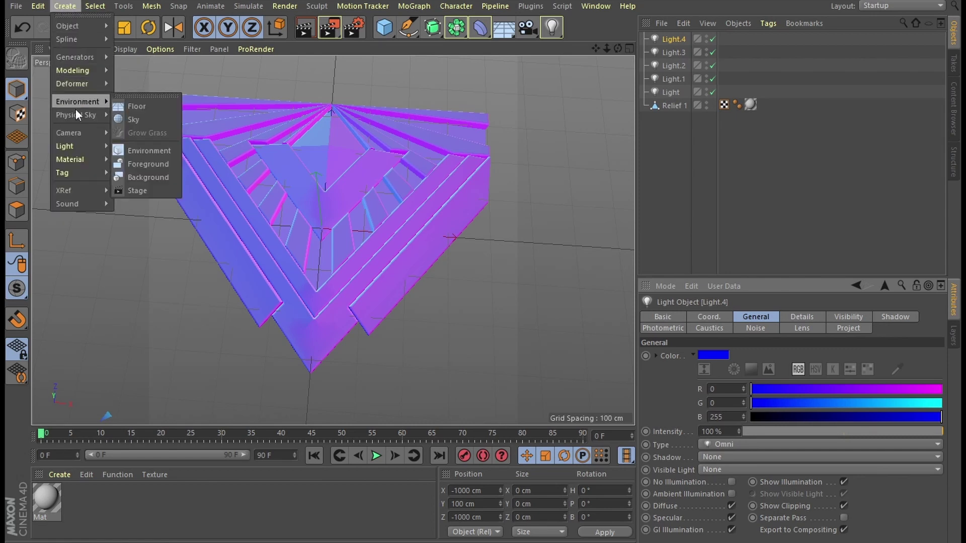
pyautogui.moveTo(89, 132)
pyautogui.click(135, 134)
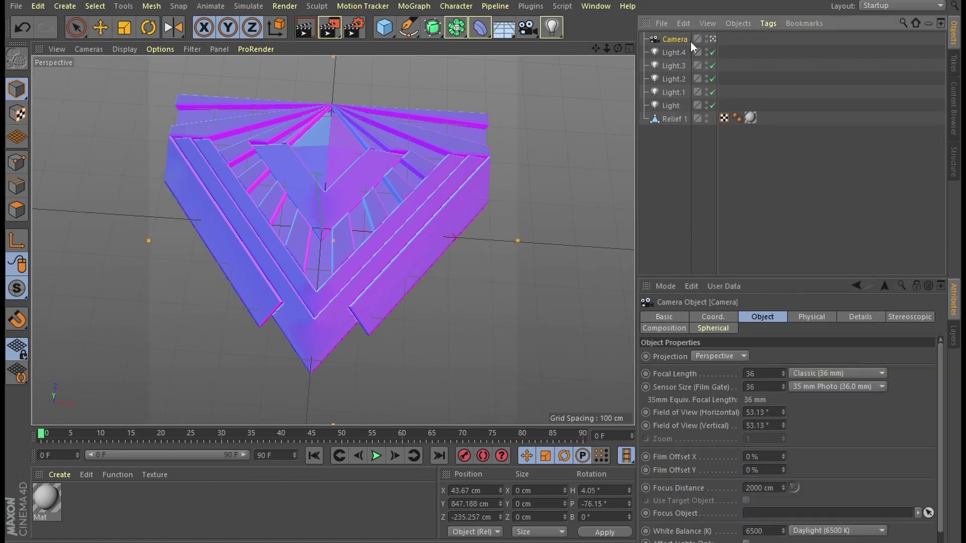
pyautogui.click(89, 49)
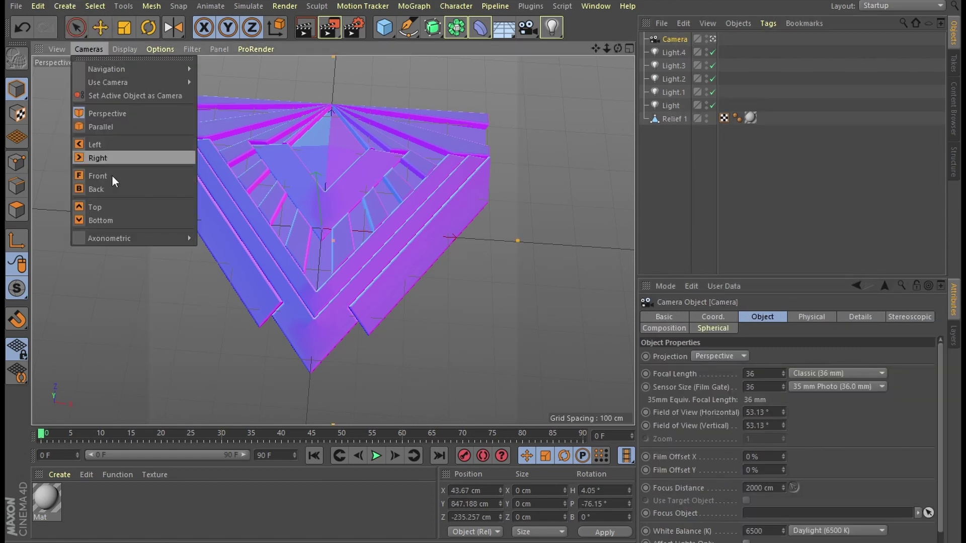
pyautogui.click(116, 206)
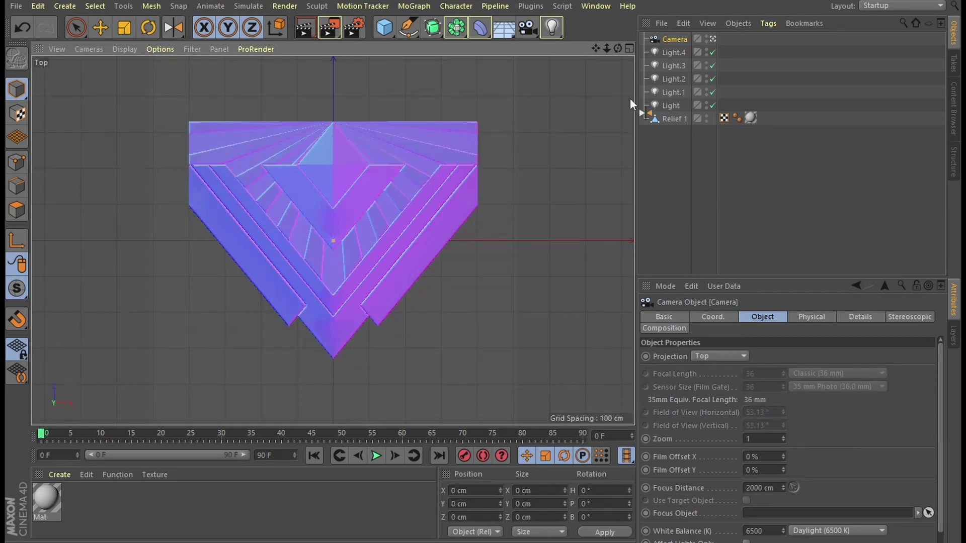
pyautogui.click(717, 316)
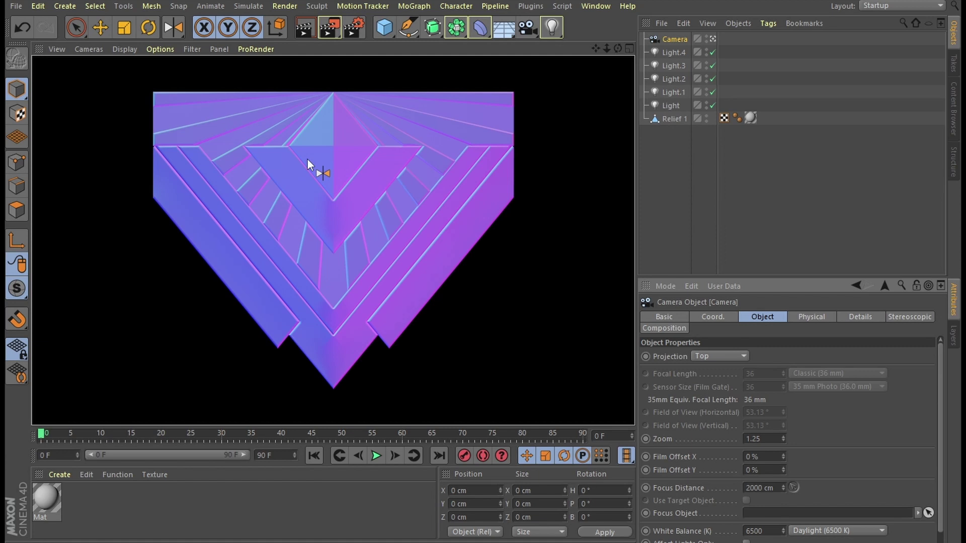
# Step: Create a null object, make all five lights its children and collapse the group
pyautogui.click(69, 5)
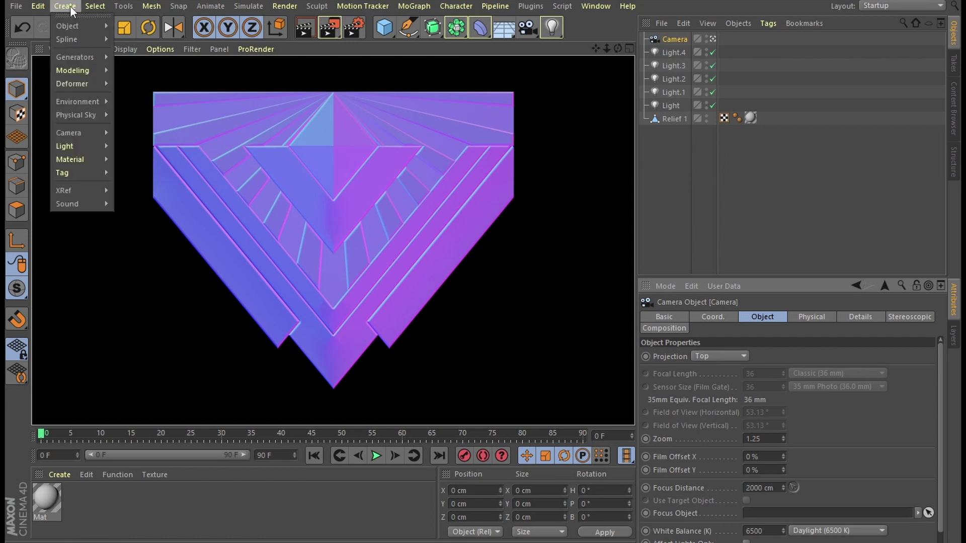
pyautogui.moveTo(90, 23)
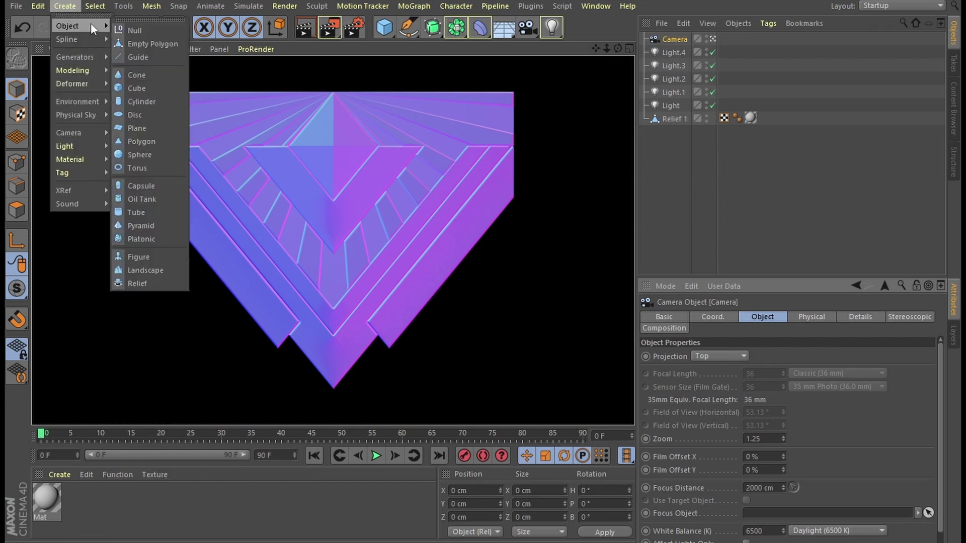
pyautogui.click(129, 29)
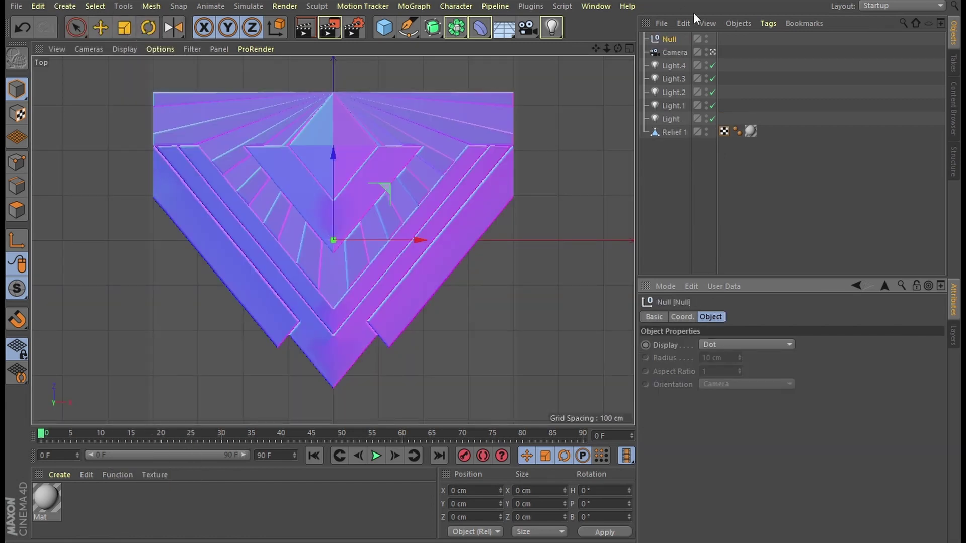
pyautogui.click(677, 64)
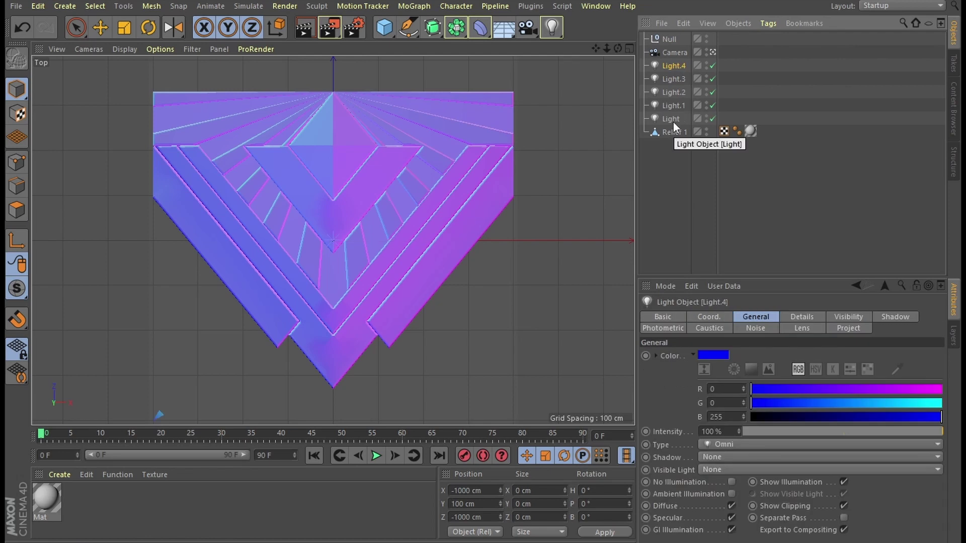
pyautogui.keyDown('shift'); pyautogui.click(674, 122); pyautogui.keyUp('shift')
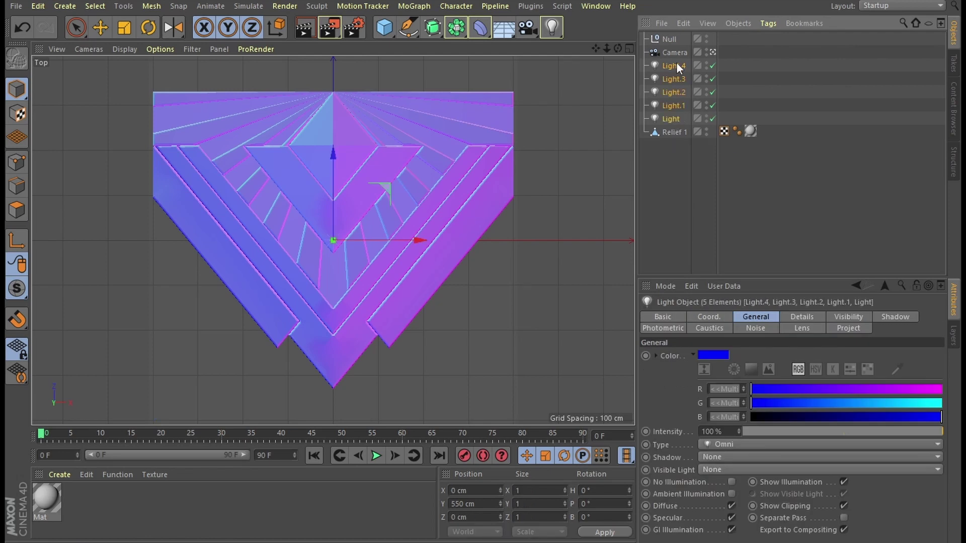
pyautogui.moveTo(667, 42); pyautogui.dragTo(664, 39)
pyautogui.click(664, 39)
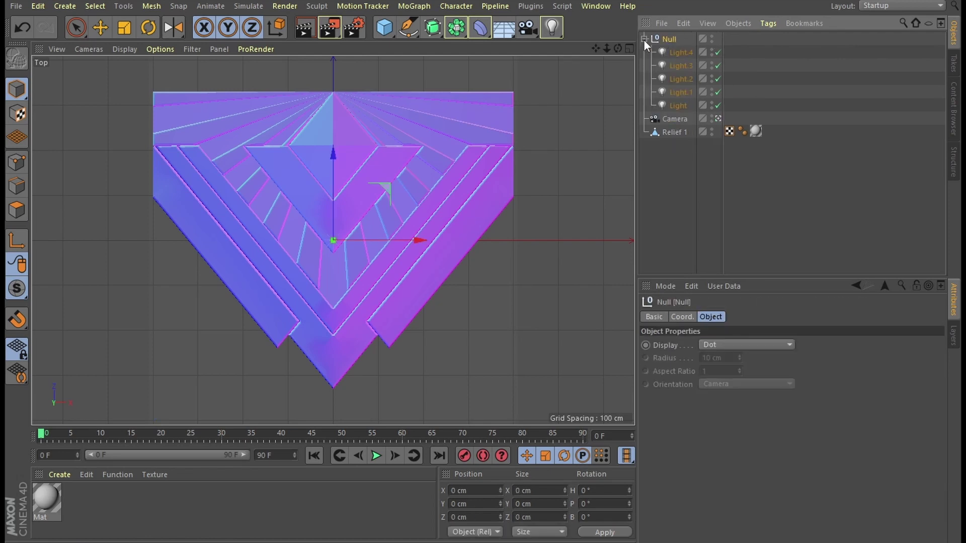
pyautogui.click(644, 39)
# Step: Leave the camera view, try an X scale of 5 on the null holding the lights, and reset it to 1
pyautogui.click(712, 52)
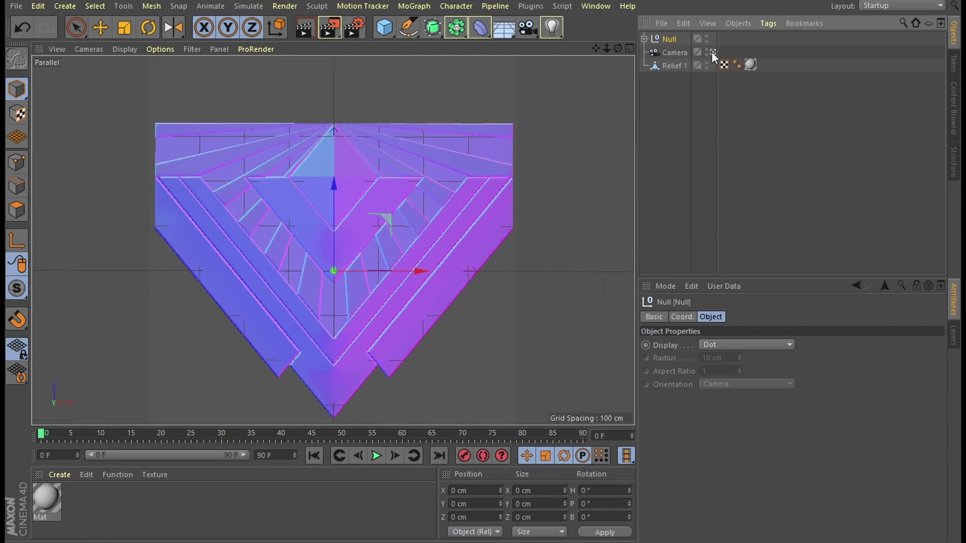
pyautogui.scroll(-6, 402, 152)
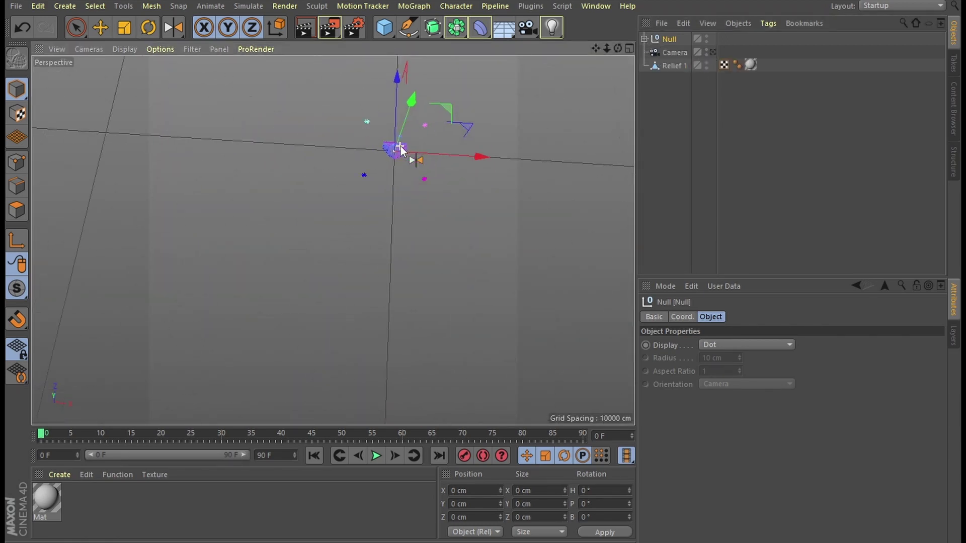
pyautogui.click(689, 317)
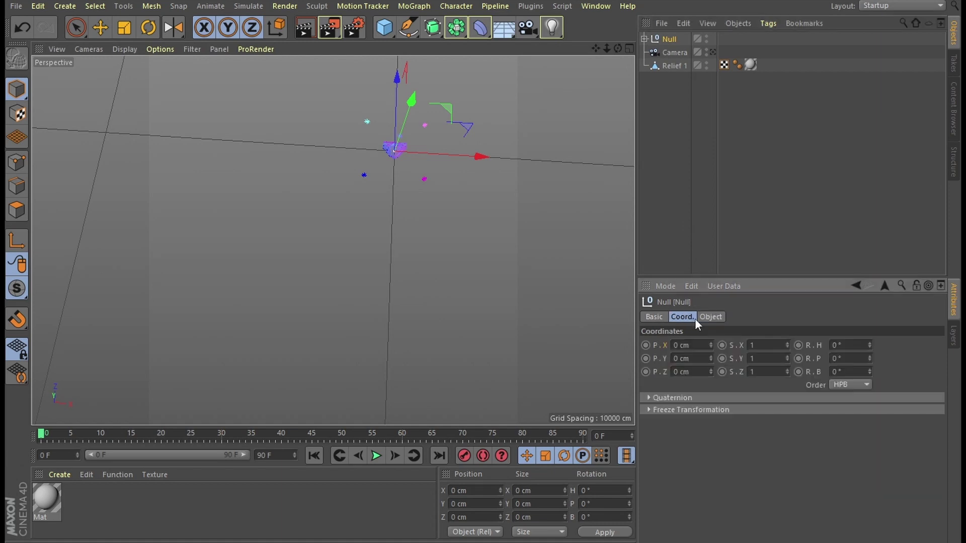
pyautogui.doubleClick(760, 345)
pyautogui.write('5')
pyautogui.press('Return')
pyautogui.doubleClick(753, 345)
pyautogui.write('1')
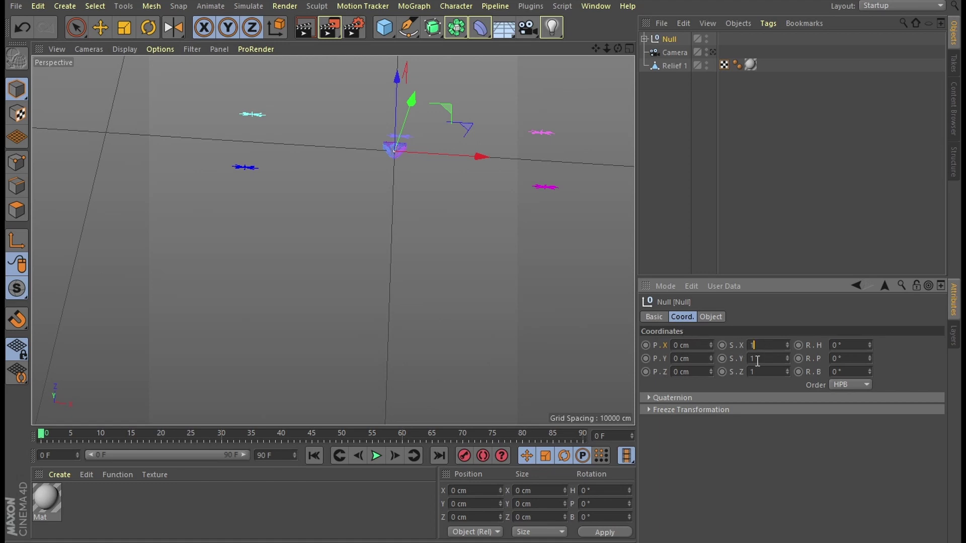
# Step: Try a Y scale of 5 on the null holding the lights and reset it to 1
pyautogui.doubleClick(757, 358)
pyautogui.write('5')
pyautogui.press('Return')
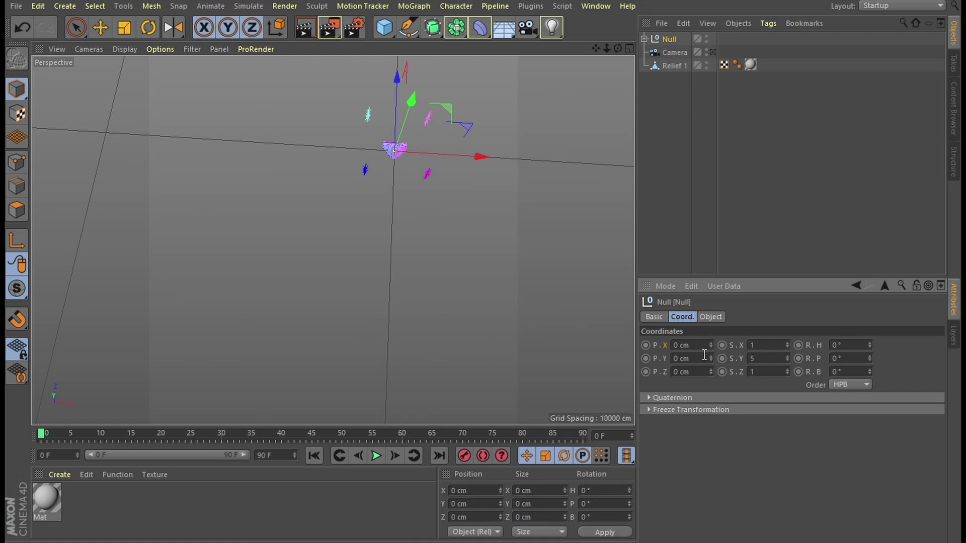
pyautogui.doubleClick(752, 358)
pyautogui.write('1')
# Step: Try a Z scale of 5 on the null and reset it to 1; try a freehand scaling with the Scale tool and undo it
pyautogui.doubleClick(760, 372)
pyautogui.write('5')
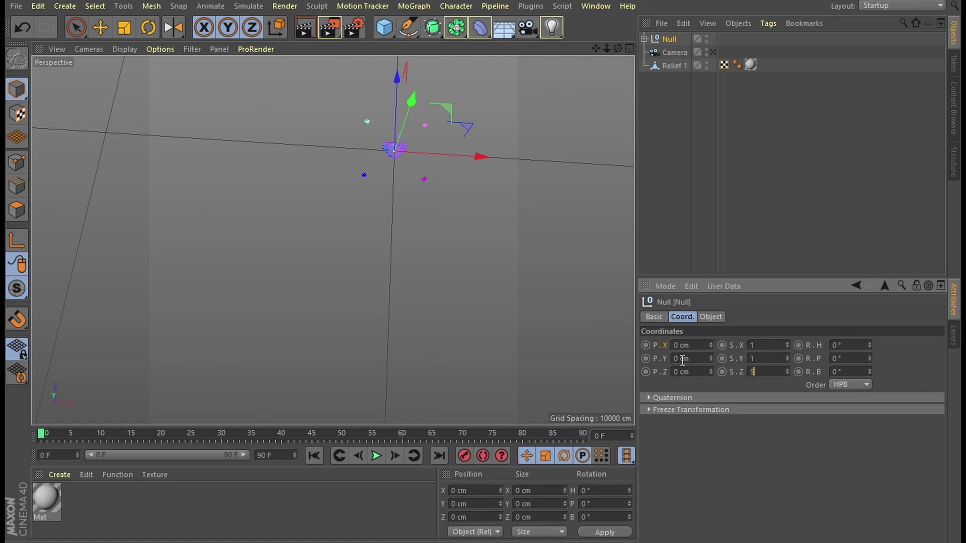
pyautogui.press('Return')
pyautogui.doubleClick(753, 372)
pyautogui.write('1')
pyautogui.press('Return')
pyautogui.press('t')
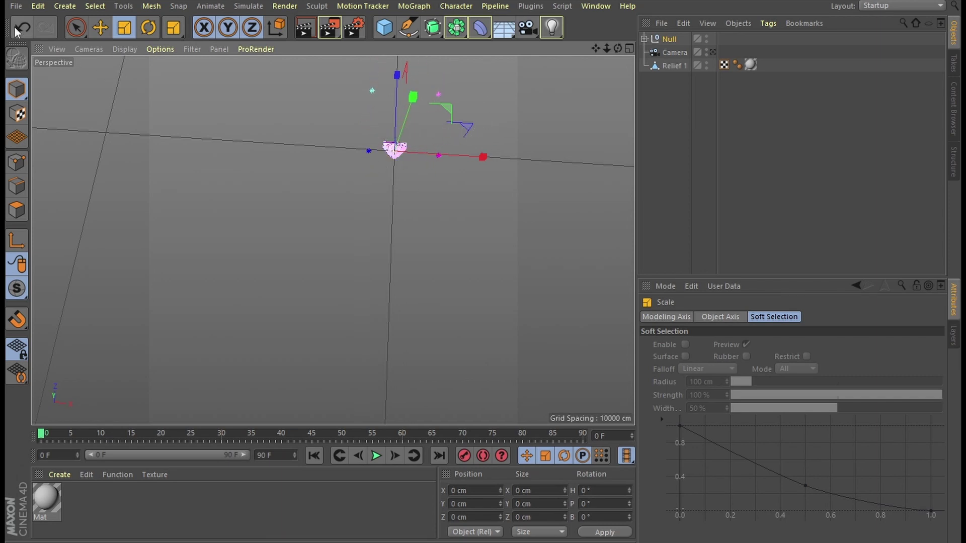
pyautogui.scroll(1, 445, 151)
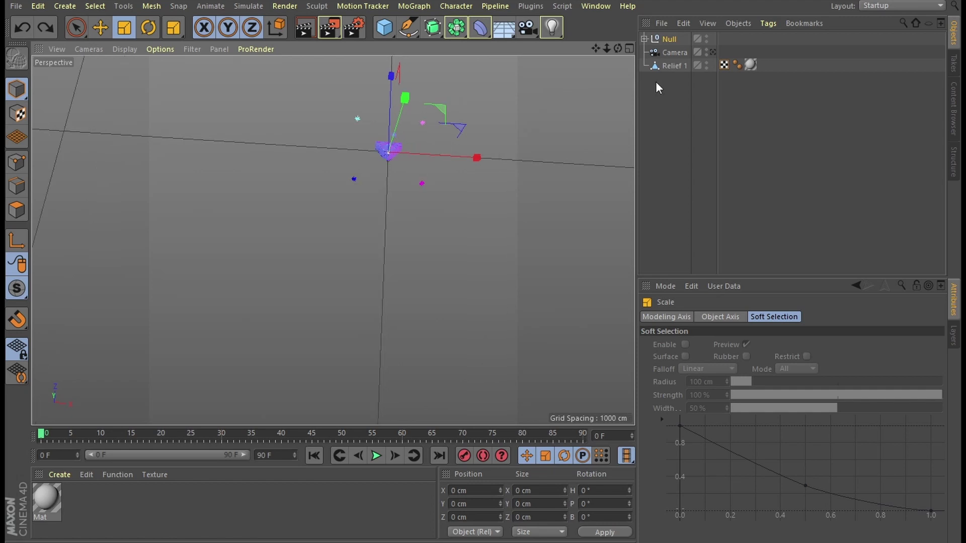
# Step: Return to the camera view and check the Save and Output pages of the render settings
pyautogui.click(714, 51)
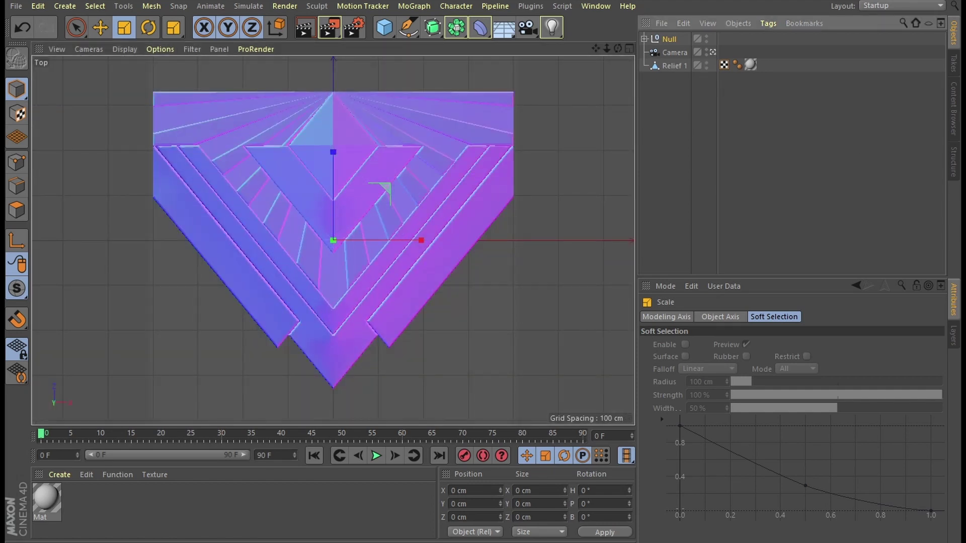
pyautogui.click(284, 6)
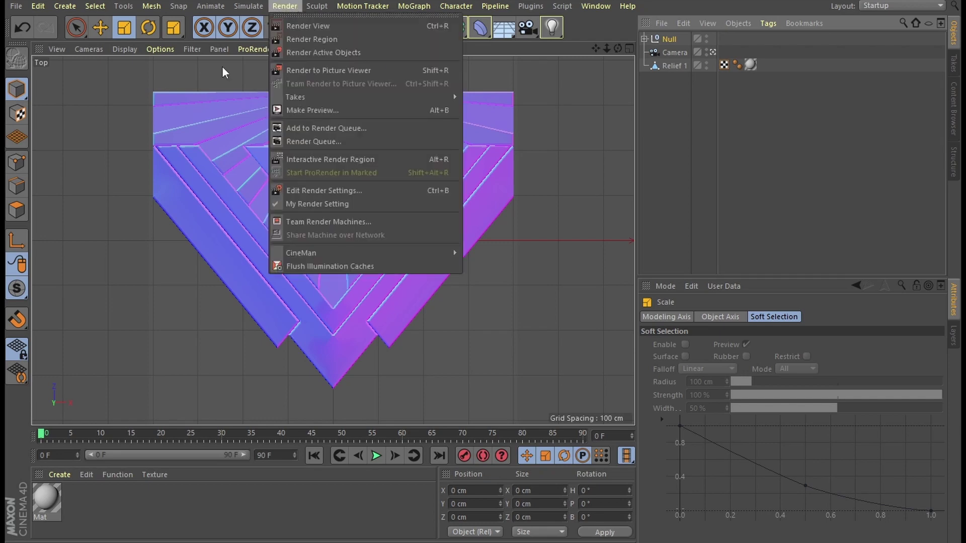
pyautogui.click(301, 191)
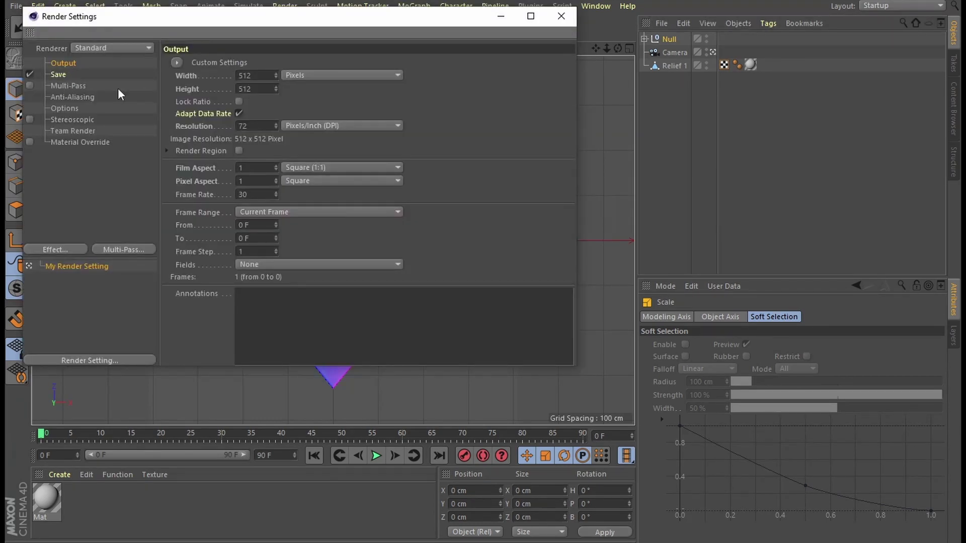
pyautogui.click(59, 75)
pyautogui.click(65, 64)
pyautogui.click(561, 17)
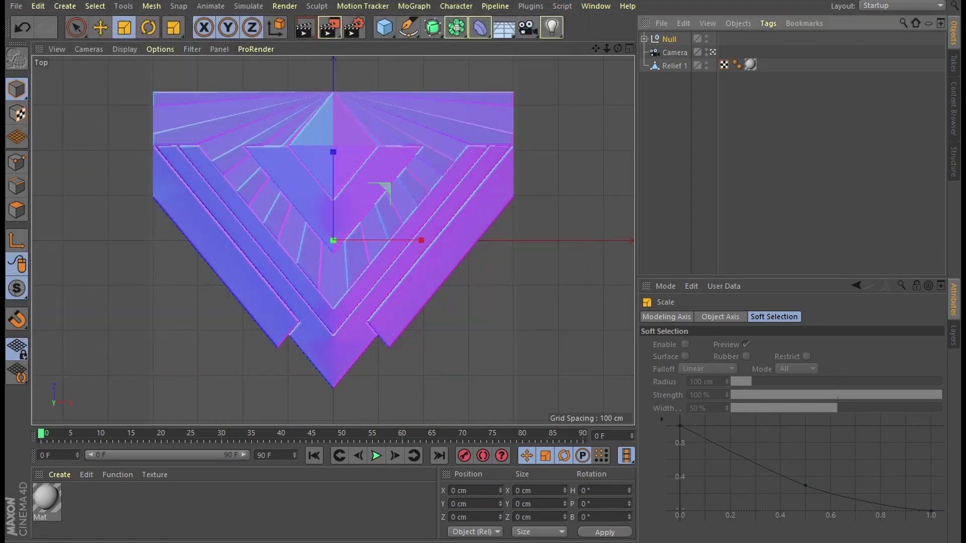
# Step: Render the coloured relief to the Picture Viewer and maximize the viewer window
pyautogui.click(280, 6)
pyautogui.click(302, 67)
pyautogui.press('Return')
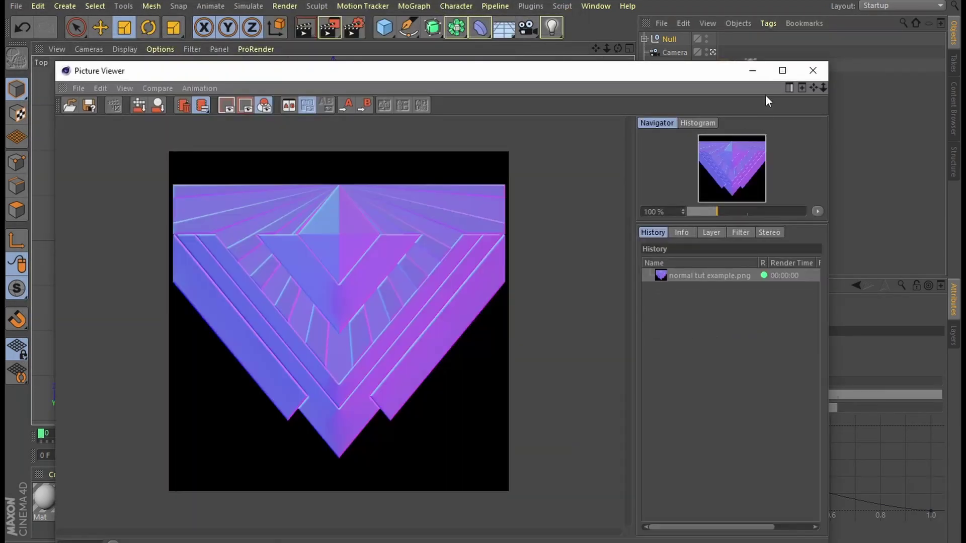
pyautogui.click(782, 70)
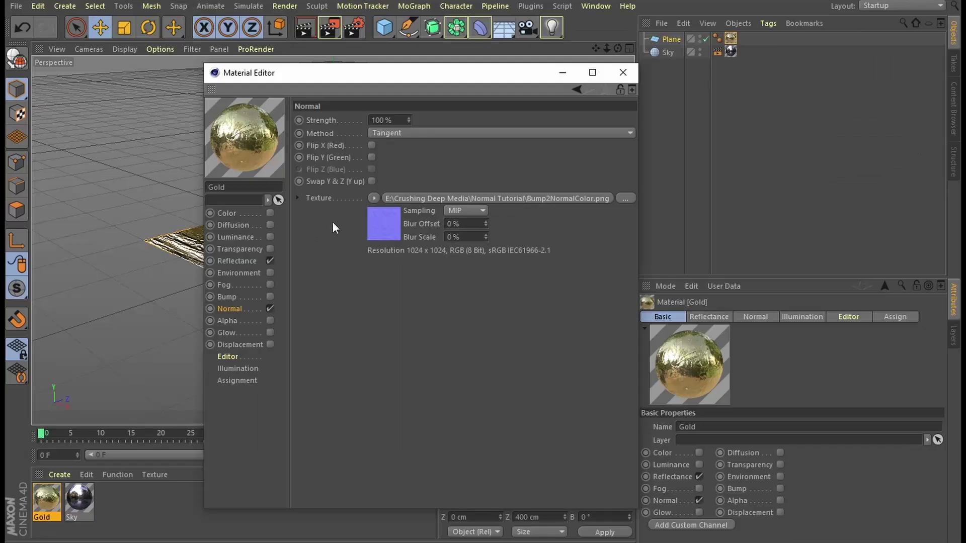
# Step: Load normal tut example as the Gold material's Normal texture and render the view looking down on the plane
pyautogui.click(358, 197)
pyautogui.click(404, 185)
pyautogui.click(359, 277)
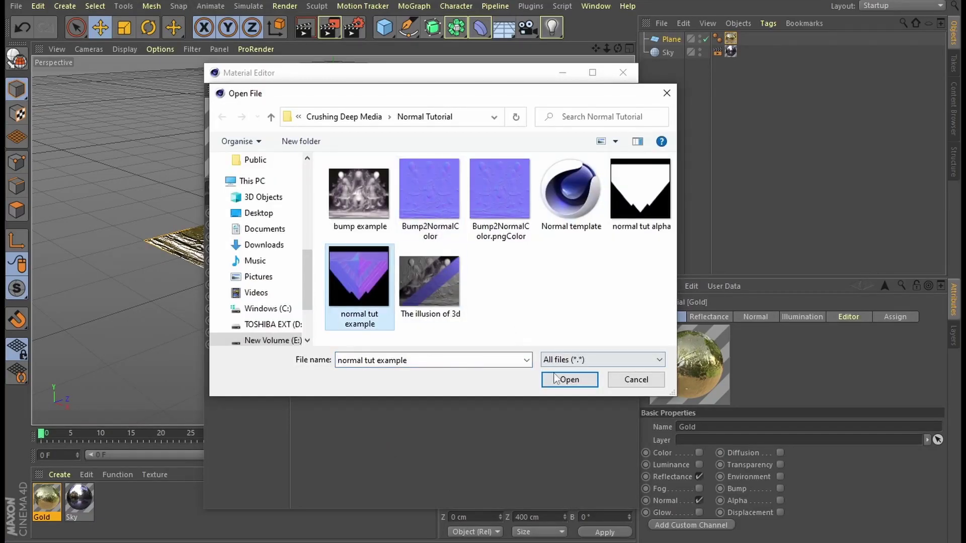
pyautogui.click(555, 378)
pyautogui.click(573, 322)
pyautogui.click(622, 72)
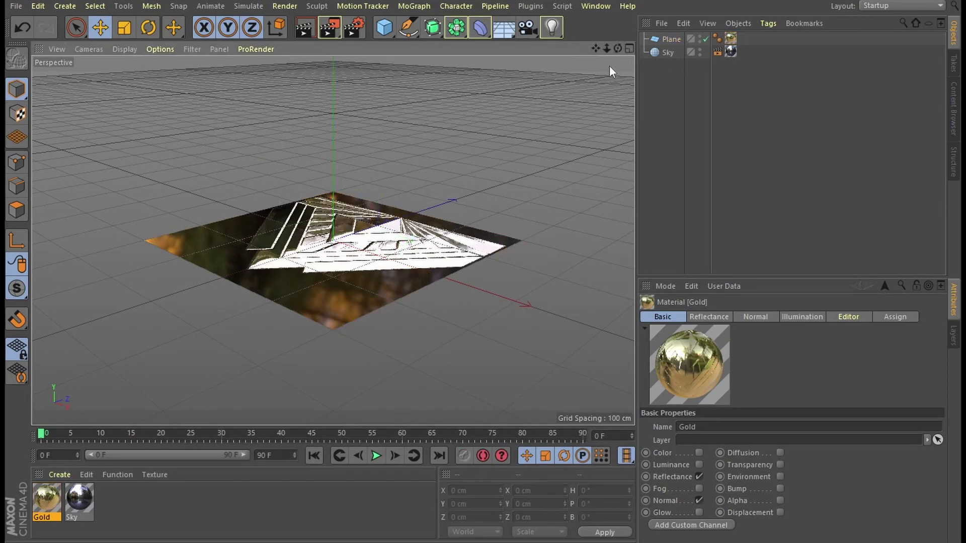
pyautogui.moveTo(618, 48); pyautogui.dragTo(597, 81)
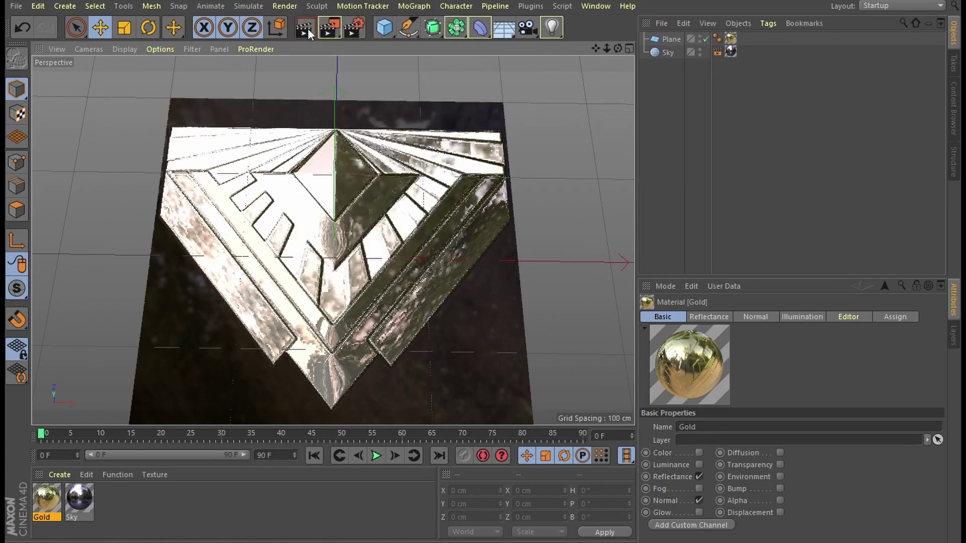
pyautogui.click(308, 33)
# Step: Enable the Gold material's Alpha channel and load normal tut alpha as its texture
pyautogui.doubleClick(46, 501)
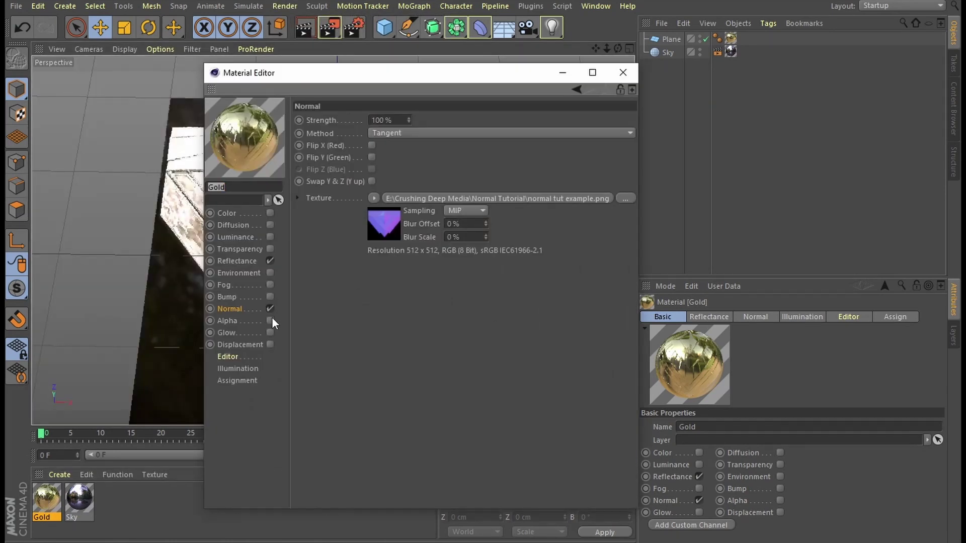
pyautogui.click(270, 320)
pyautogui.click(363, 196)
pyautogui.click(383, 223)
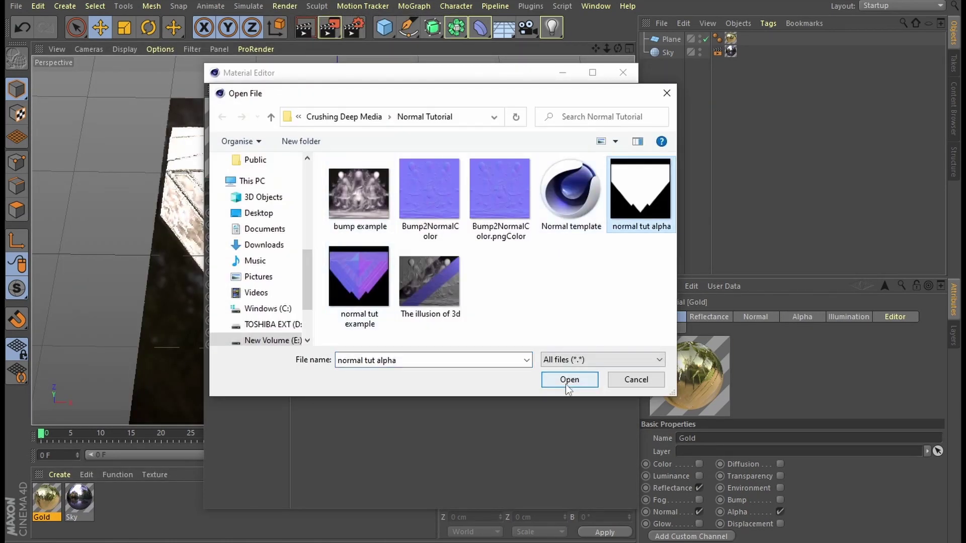
pyautogui.click(569, 379)
pyautogui.click(557, 319)
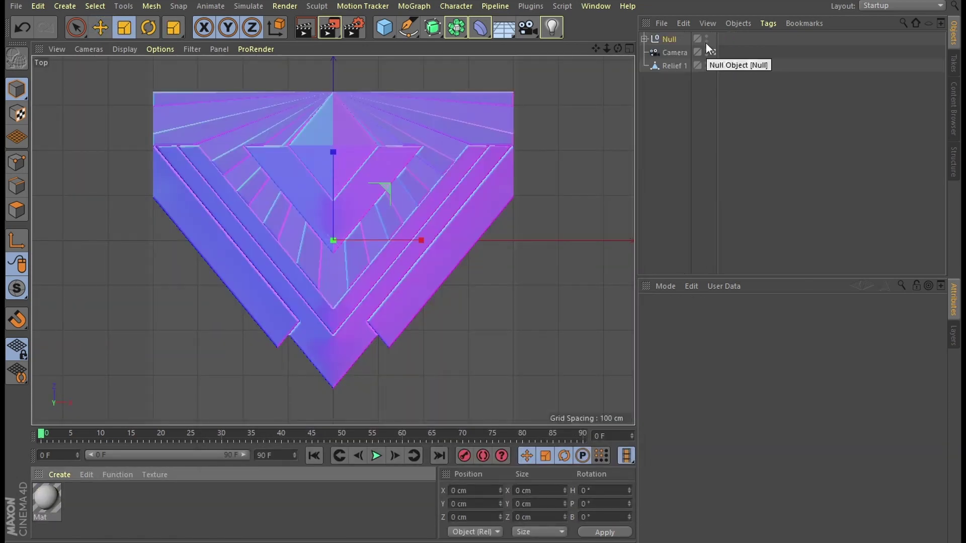
# Step: Hide the null holding the lights and replace the relief's material with a new one that has only Luminance enabled
pyautogui.click(706, 40)
pyautogui.click(59, 474)
pyautogui.click(76, 361)
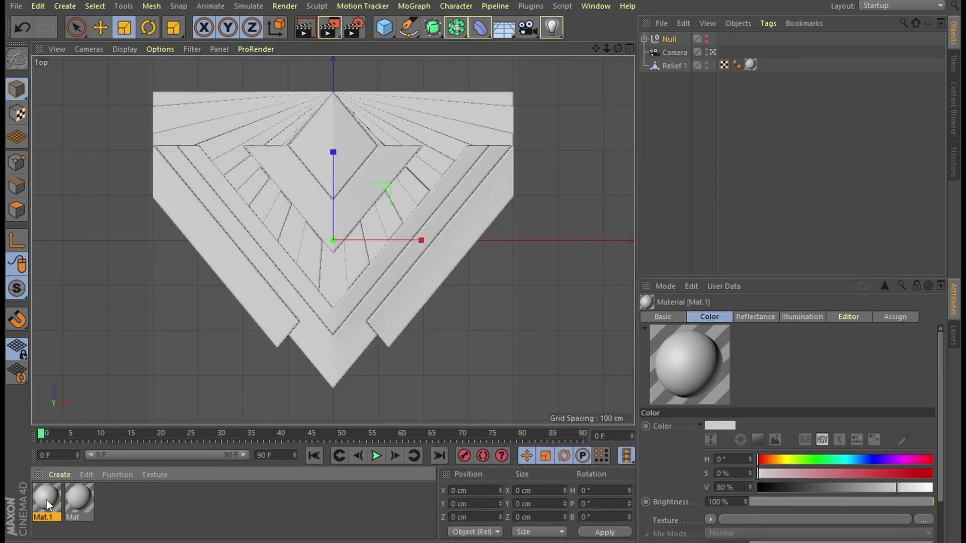
pyautogui.doubleClick(46, 500)
pyautogui.click(270, 213)
pyautogui.click(271, 237)
pyautogui.click(623, 72)
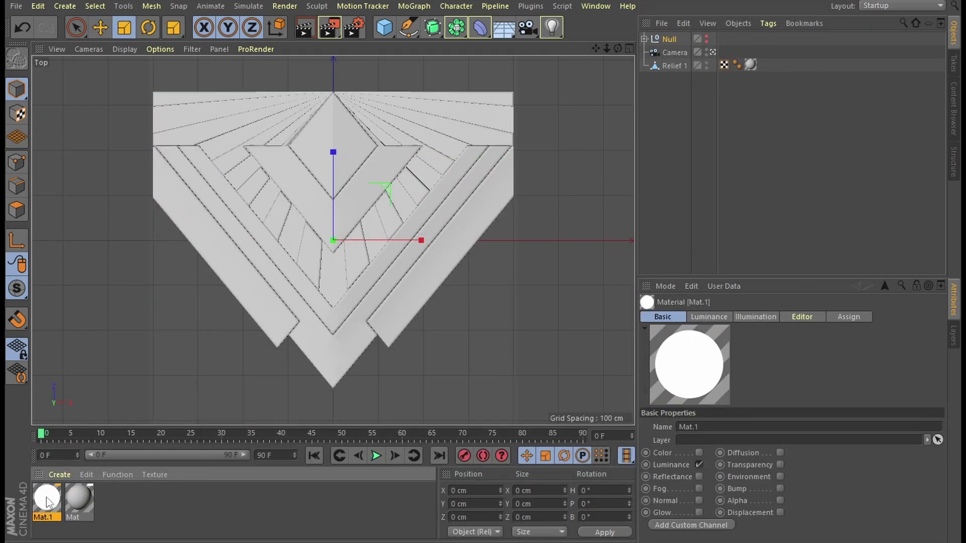
pyautogui.moveTo(750, 71); pyautogui.dragTo(751, 65)
# Step: Check that the render saves as a PNG named normal tut alpha, and start rendering the white silhouette
pyautogui.click(285, 6)
pyautogui.click(321, 190)
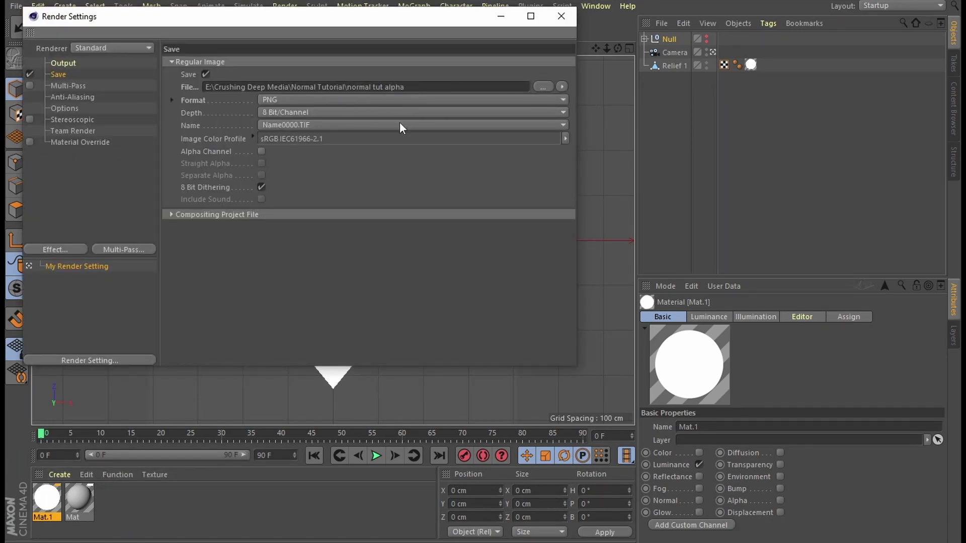
pyautogui.click(561, 17)
pyautogui.click(285, 6)
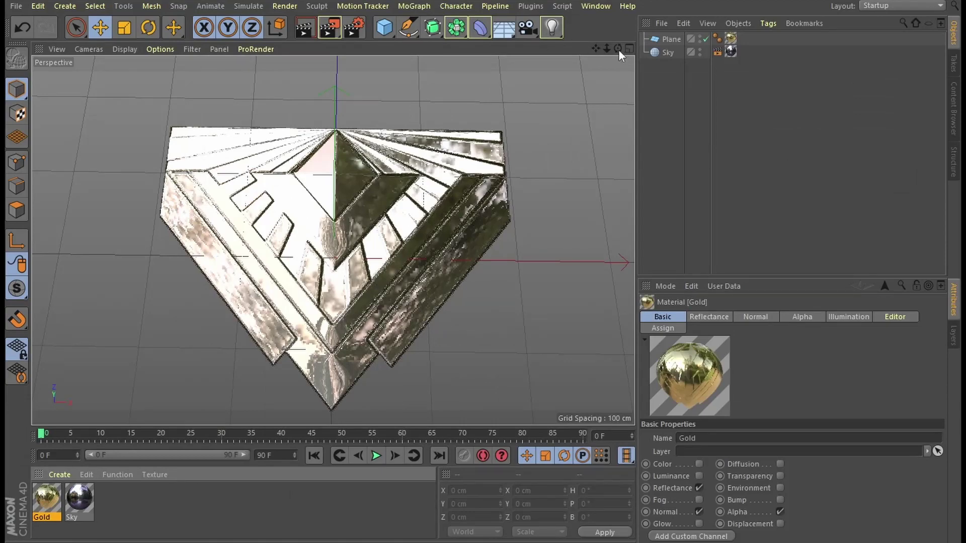
# Step: Make the gold plane editable and inspect its single flat polygon from an angle in polygon mode
pyautogui.moveTo(618, 48); pyautogui.dragTo(574, 66)
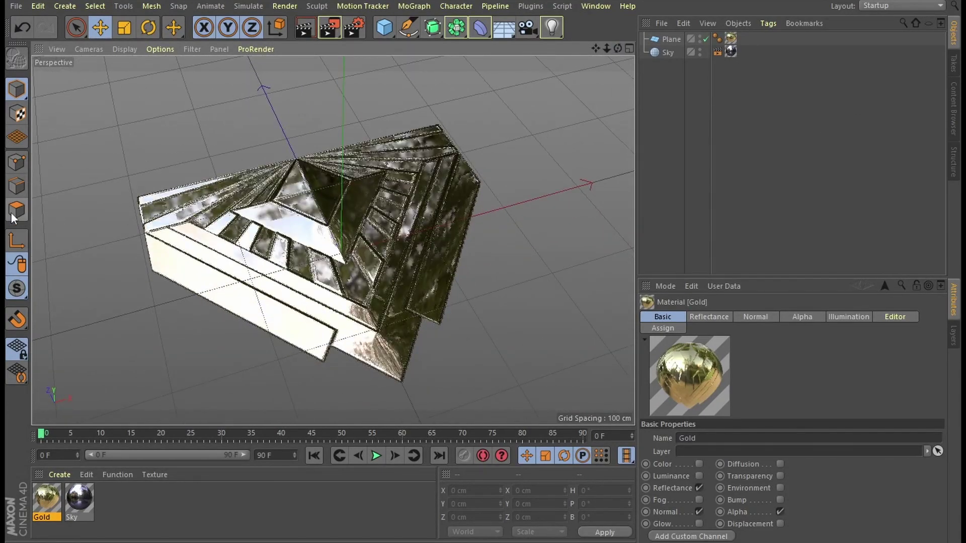
pyautogui.click(313, 216)
pyautogui.click(18, 60)
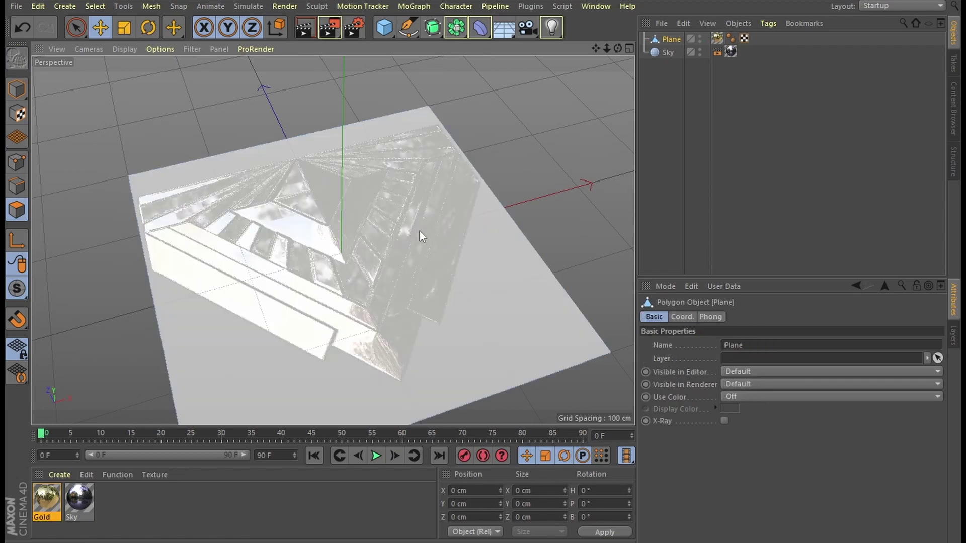
pyautogui.moveTo(617, 49); pyautogui.dragTo(670, 63)
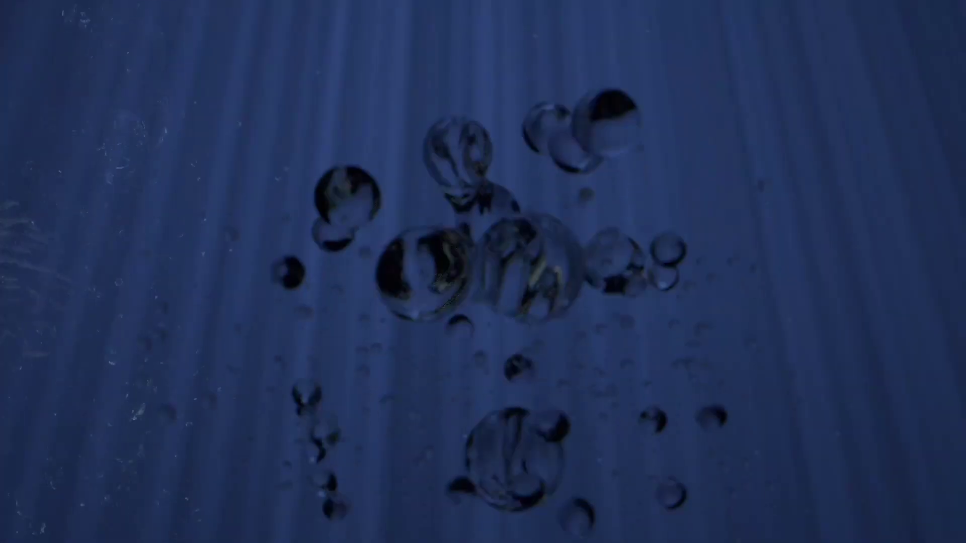